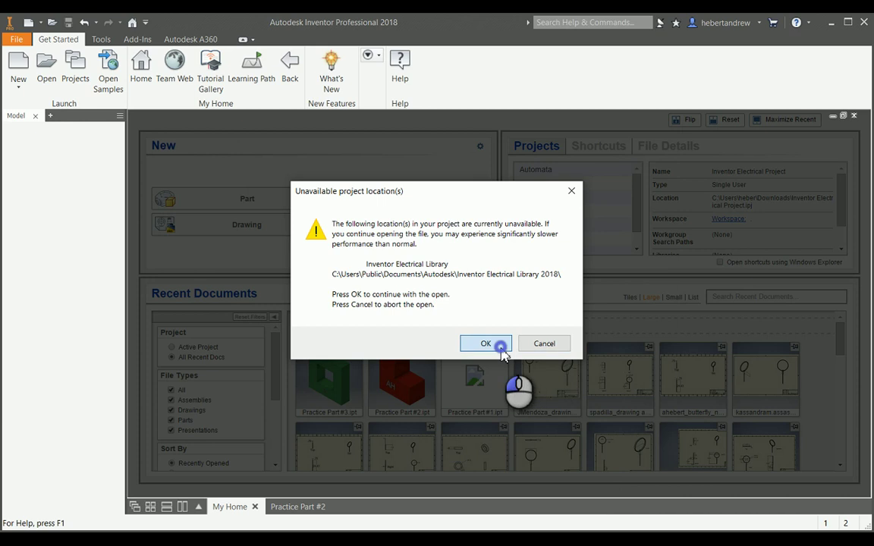
# - Continue past the unavailable project location warning and set the part's sketch snap spacing to 0.125 in for both X and Y
pyautogui.click(497, 343)
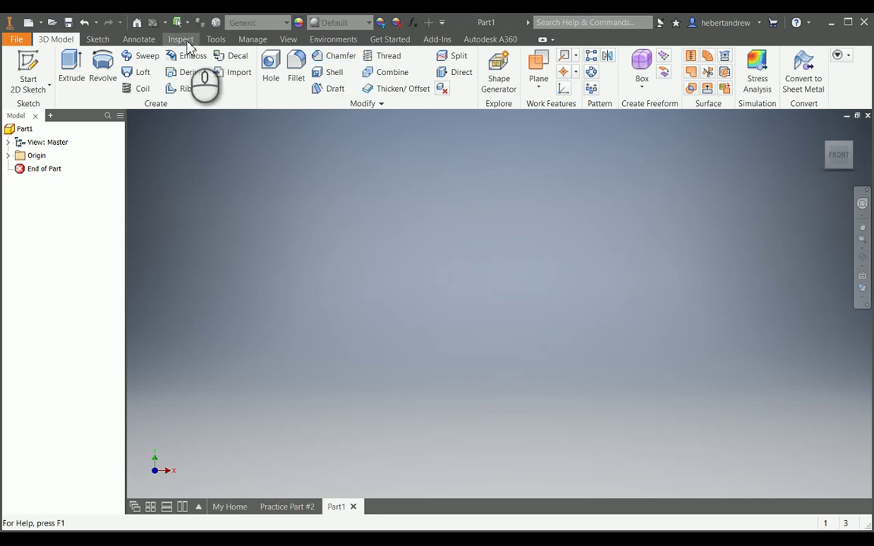
pyautogui.click(150, 40)
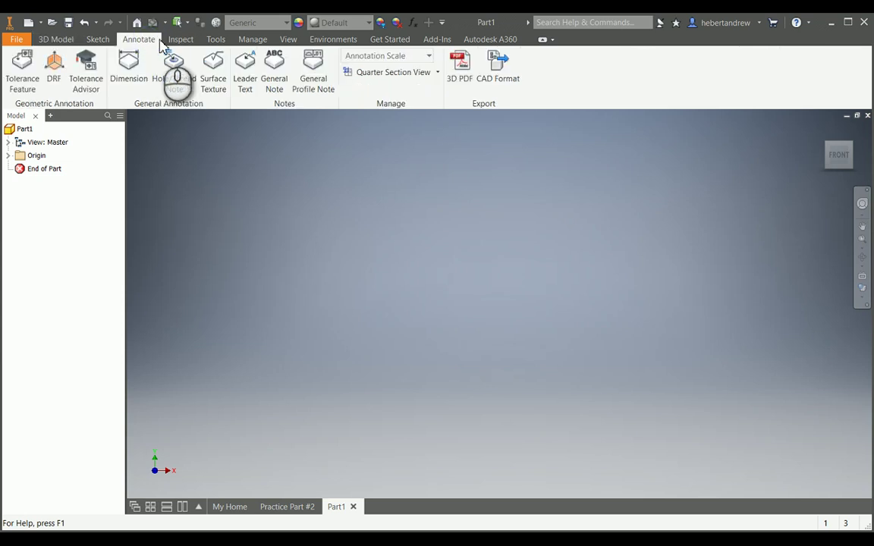
pyautogui.click(180, 40)
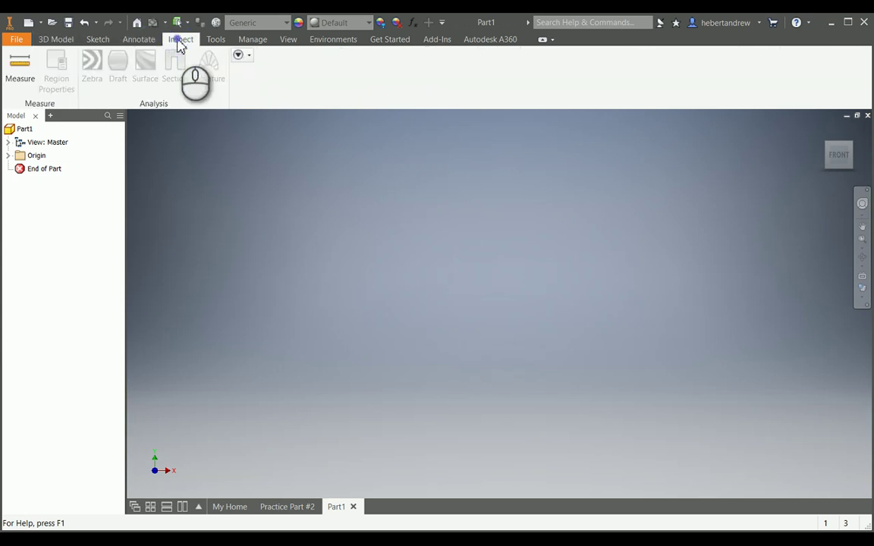
pyautogui.click(216, 41)
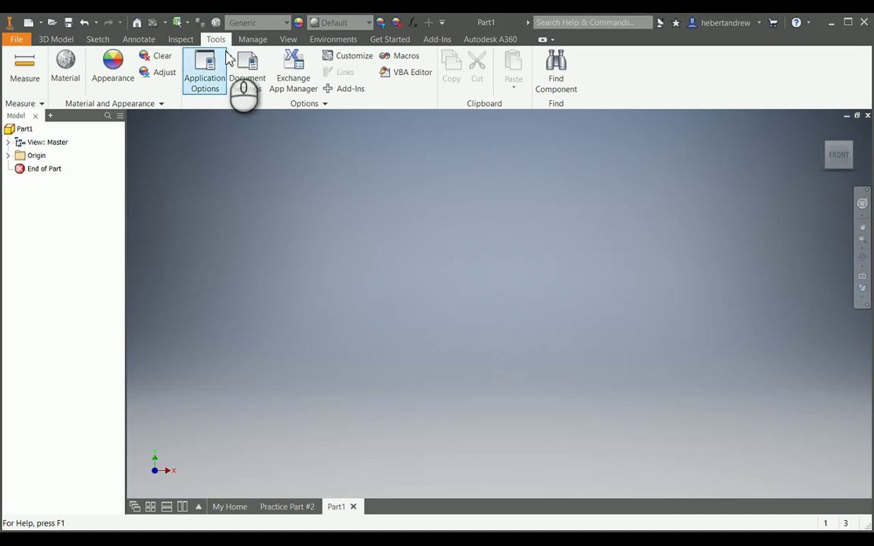
pyautogui.click(245, 68)
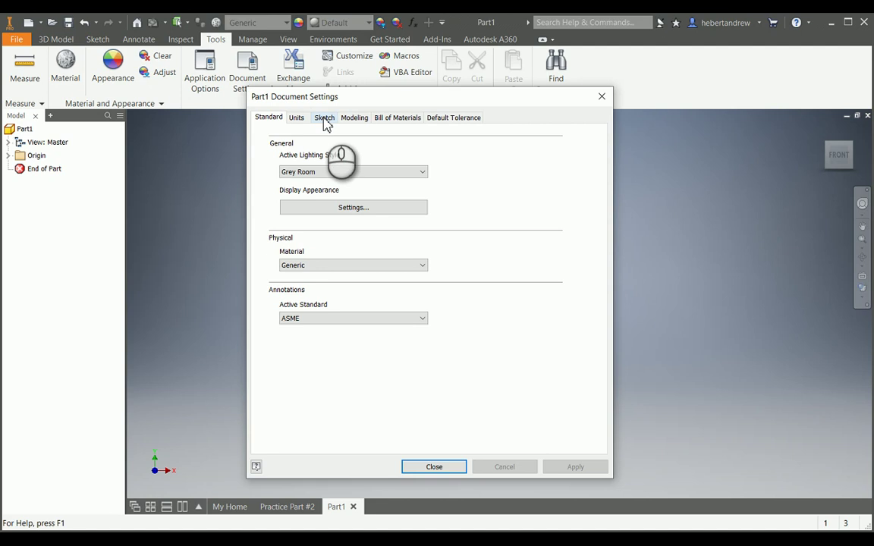
pyautogui.click(324, 119)
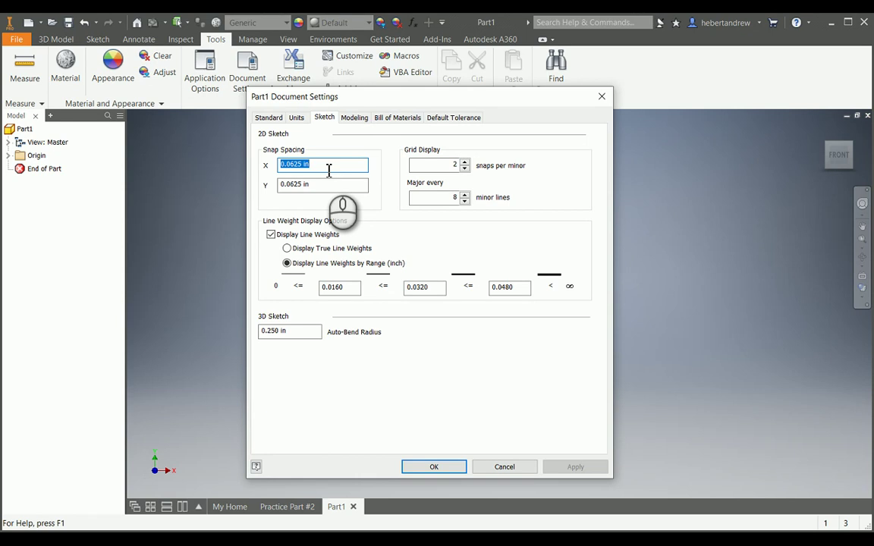
pyautogui.write('0.125')
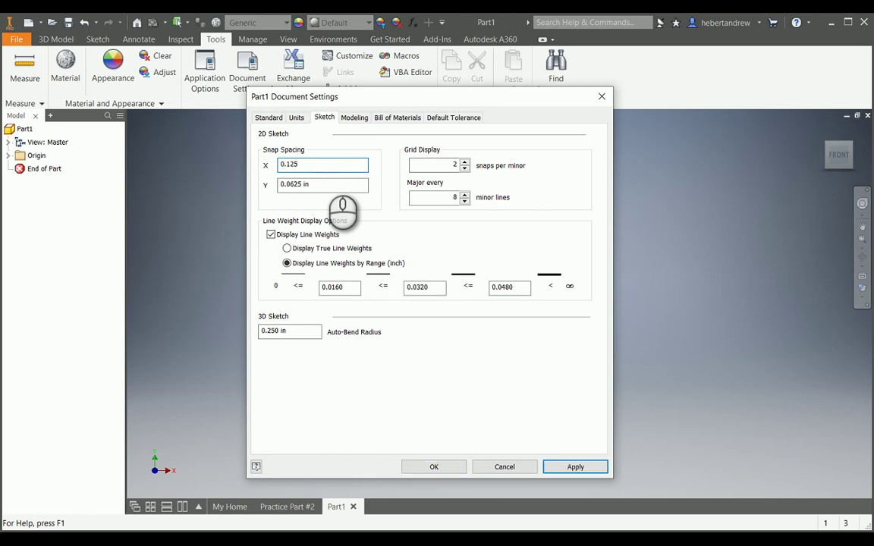
pyautogui.press('Tab')
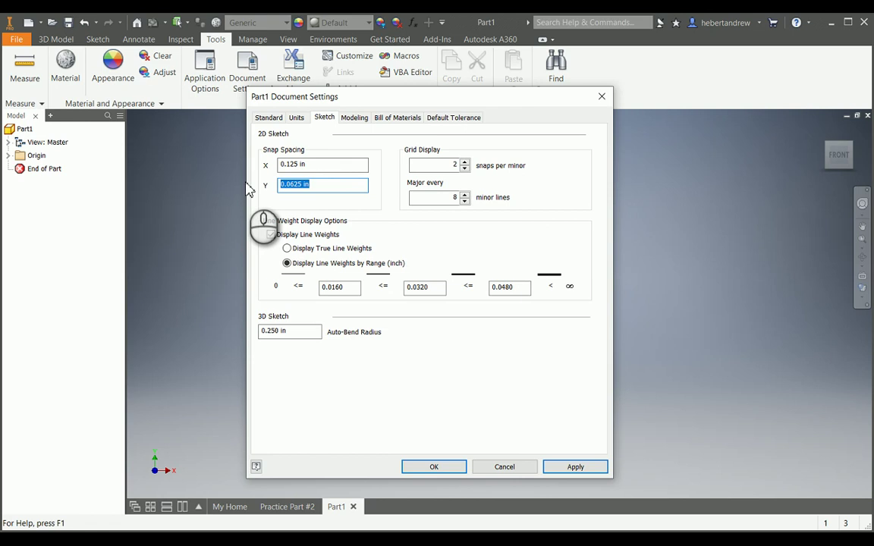
pyautogui.write('0')
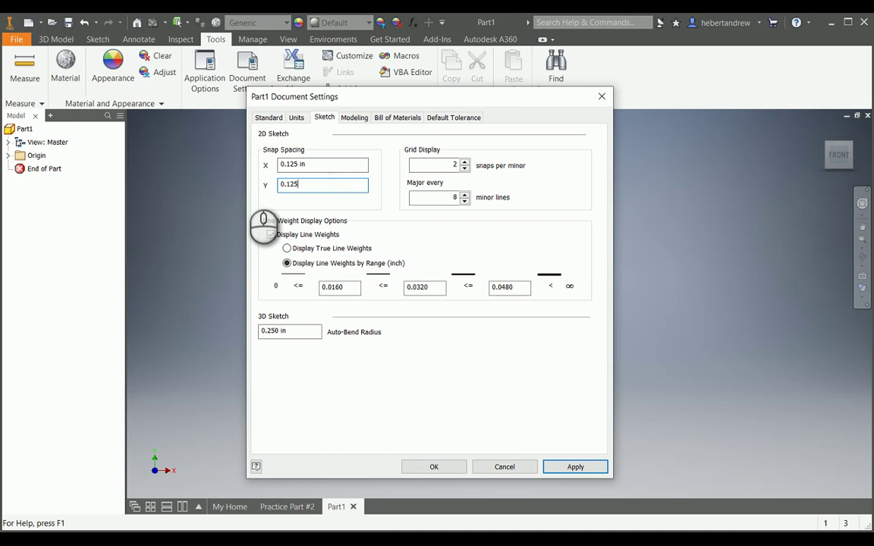
pyautogui.write('.125')
pyautogui.press('Return')
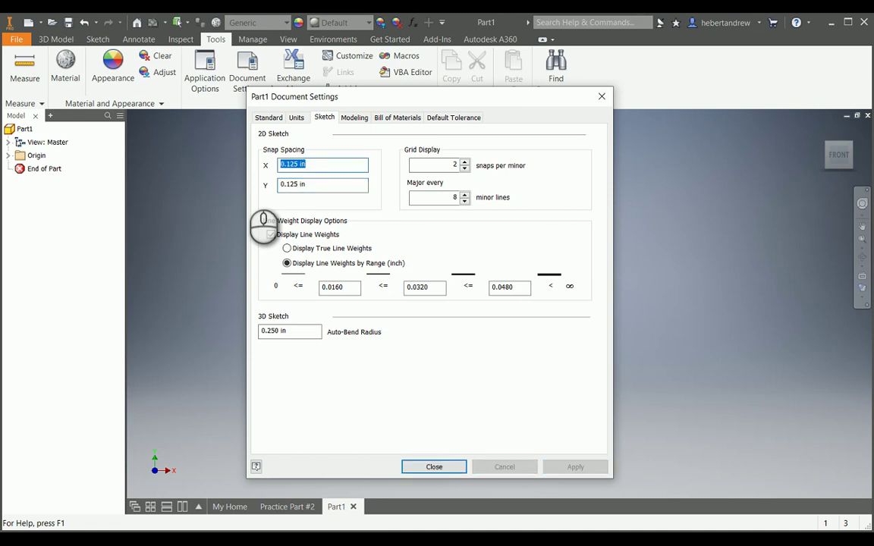
pyautogui.click(451, 469)
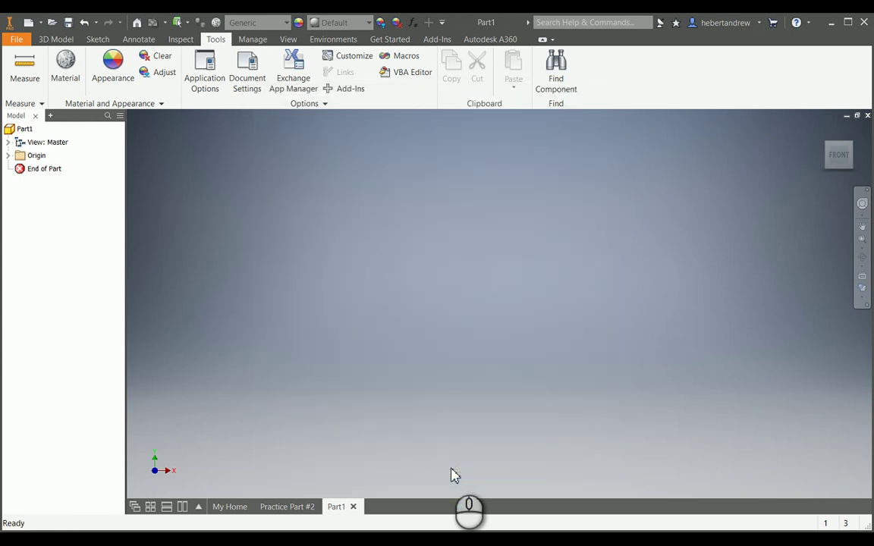
# - Check the X and Y snap spacing in the part's sketch document settings
pyautogui.click(247, 64)
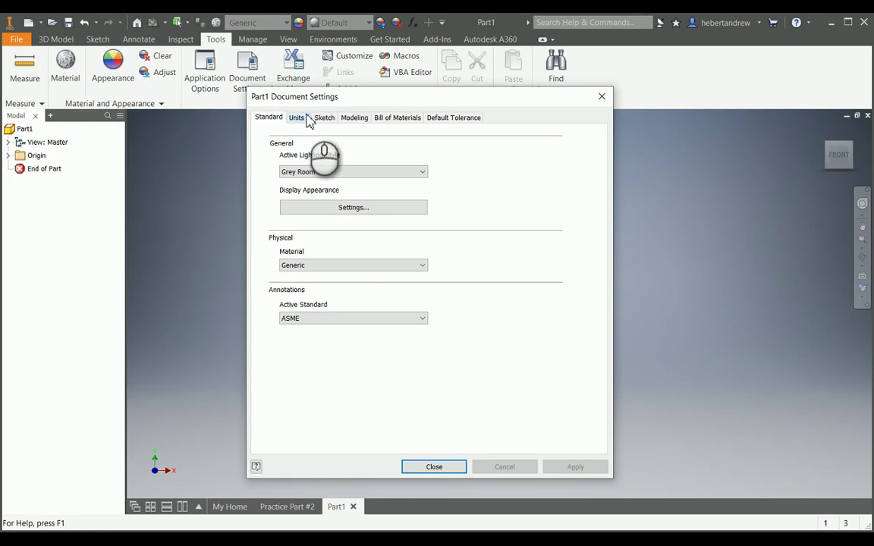
pyautogui.click(324, 118)
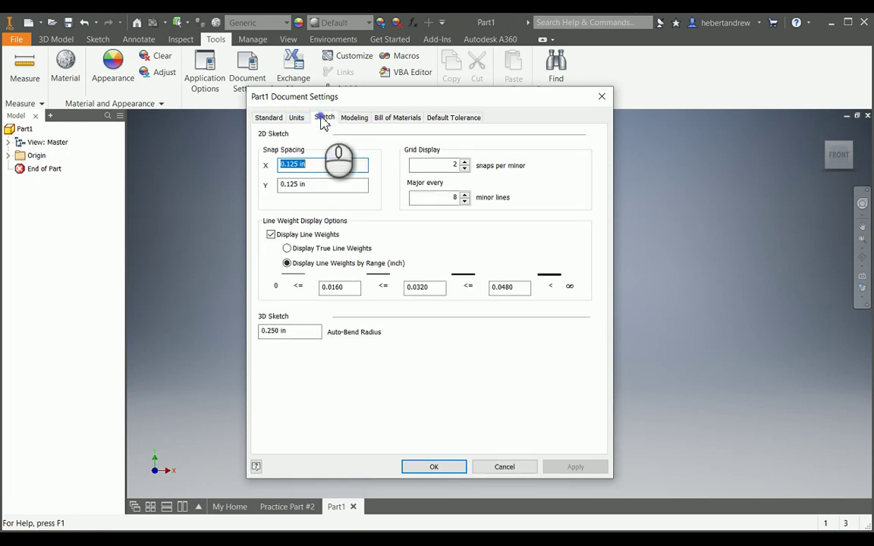
pyautogui.click(450, 467)
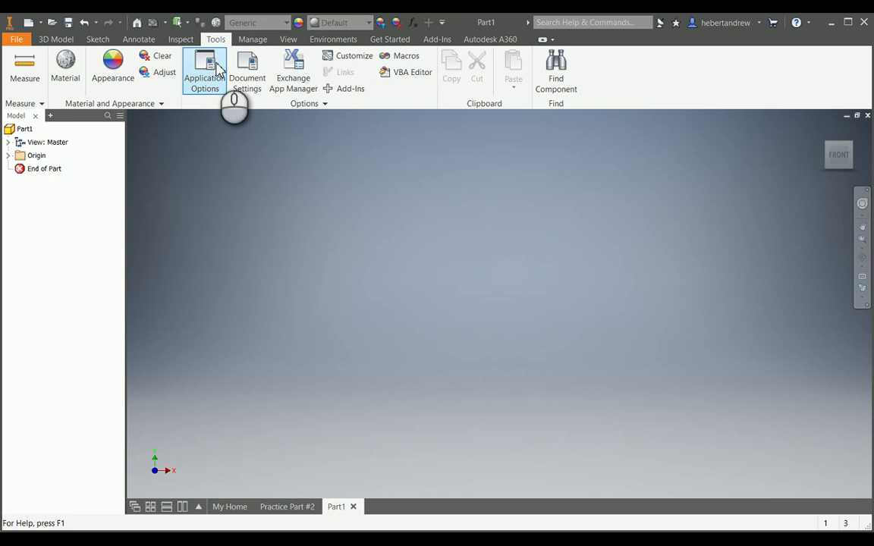
# - Check in the application's sketch options that the display of grid lines is enabled
pyautogui.click(219, 68)
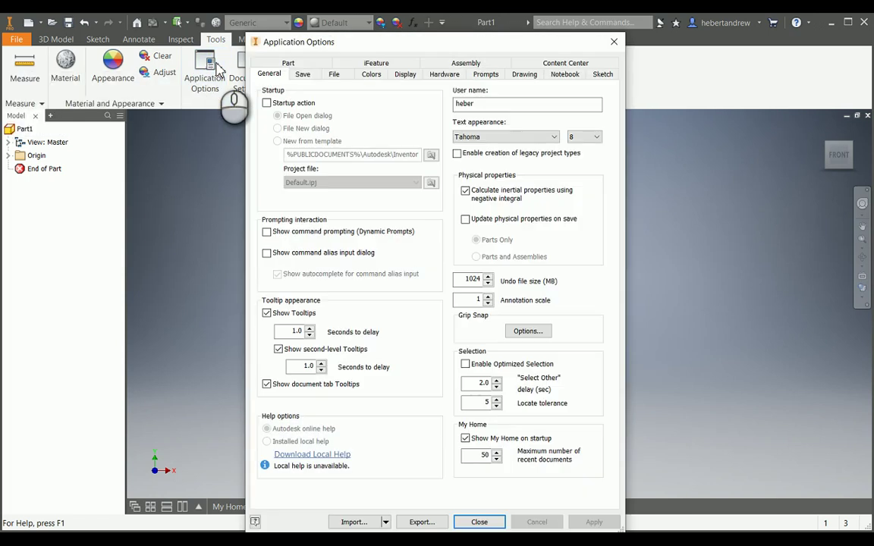
pyautogui.click(603, 76)
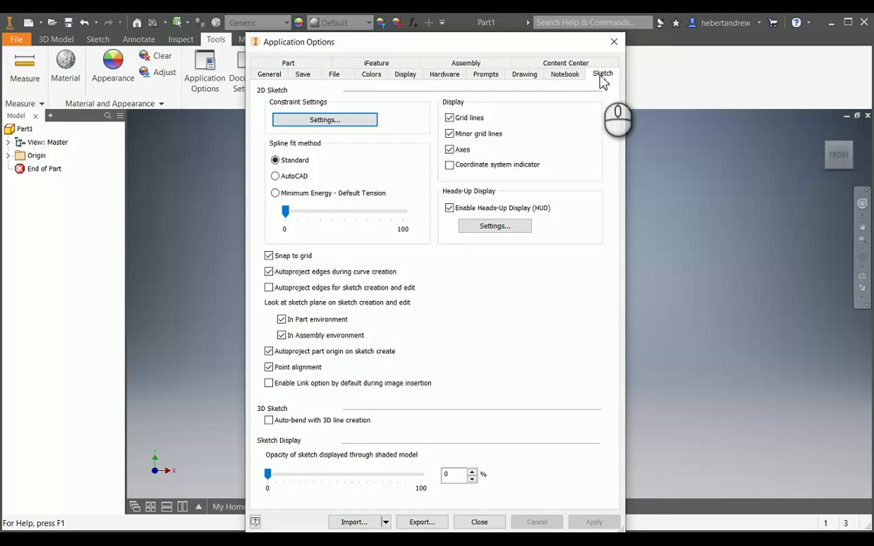
pyautogui.click(450, 119)
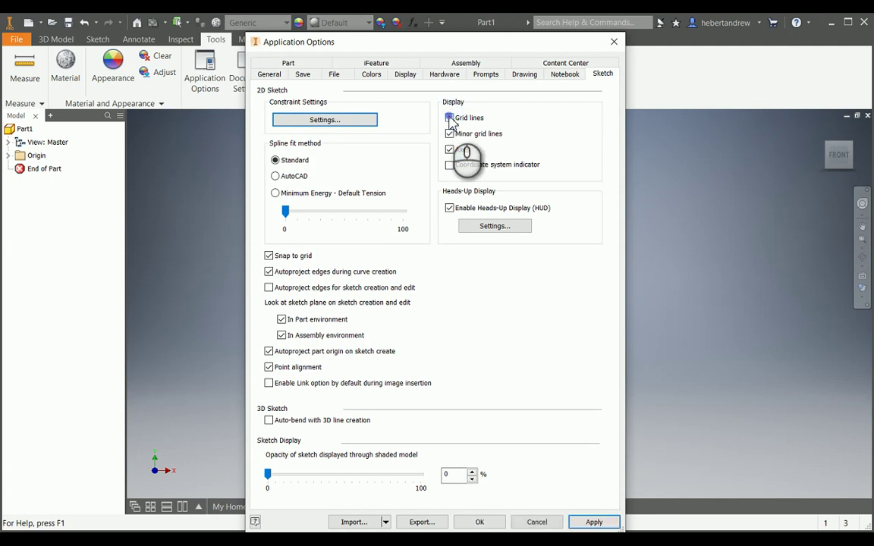
pyautogui.click(450, 118)
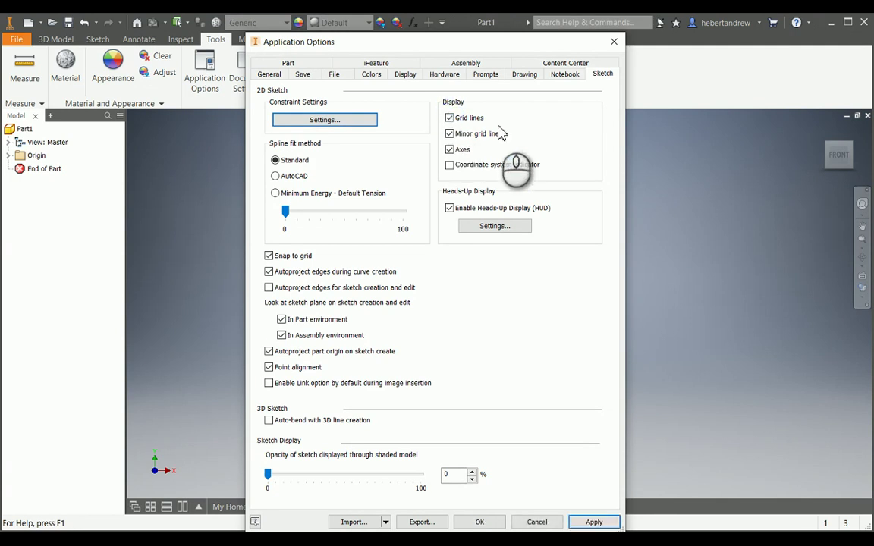
pyautogui.click(450, 119)
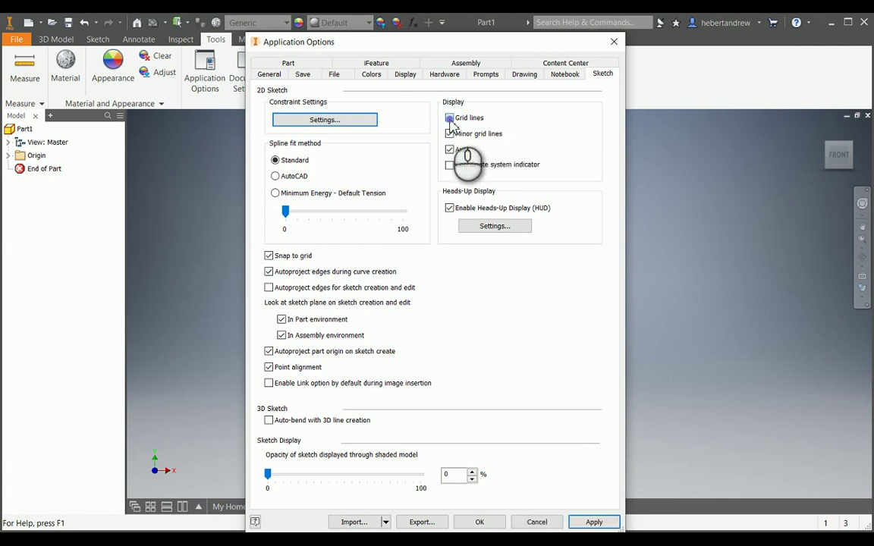
pyautogui.click(450, 118)
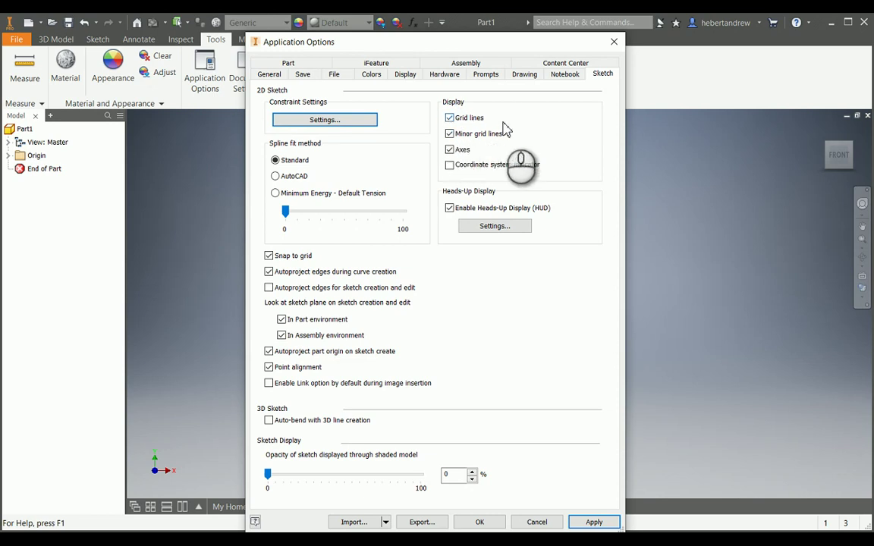
pyautogui.click(483, 521)
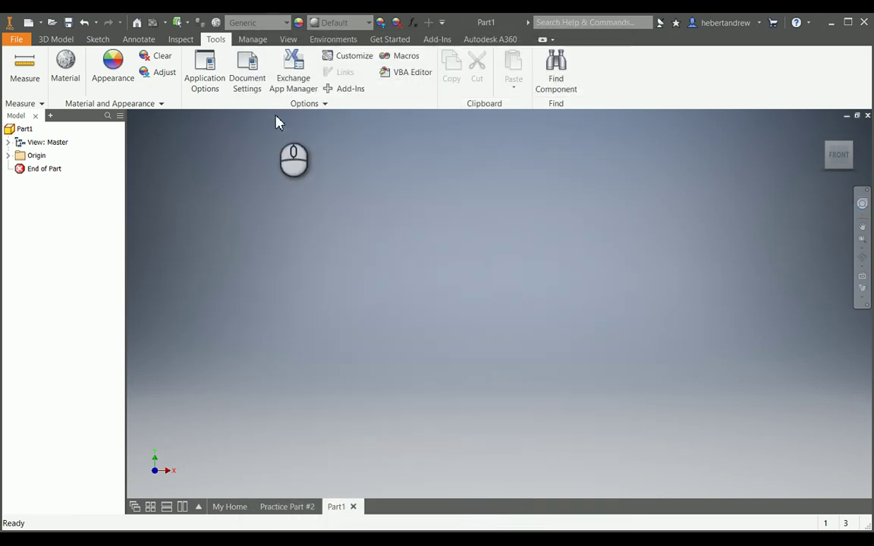
# - Start a 2D sketch on the front (XY) origin plane
pyautogui.click(57, 39)
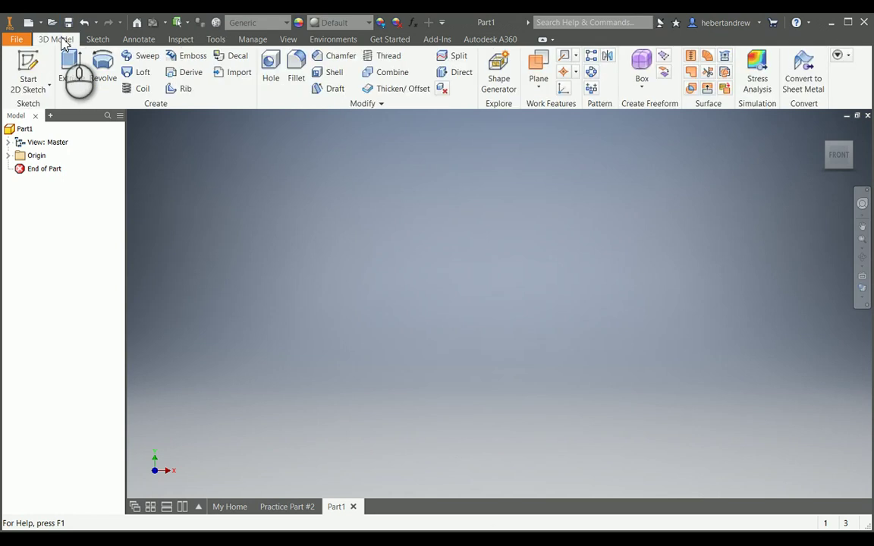
pyautogui.click(30, 66)
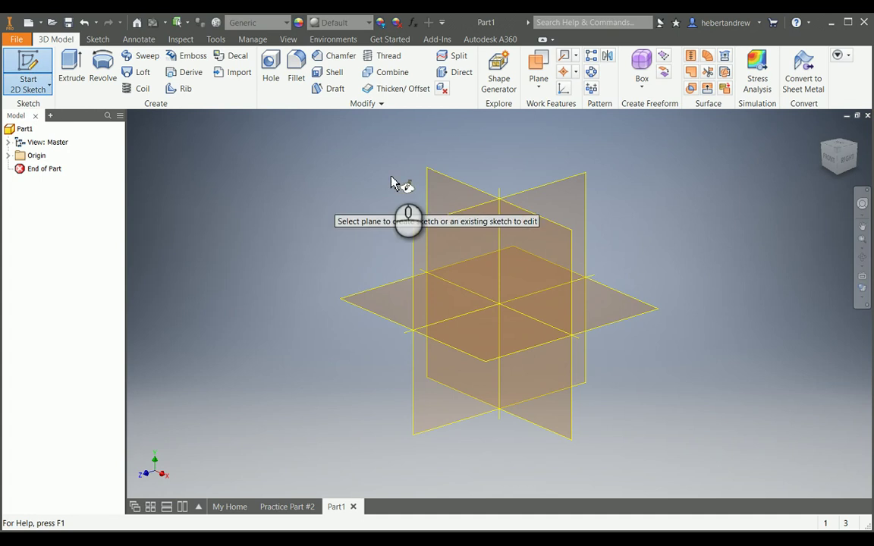
pyautogui.click(442, 176)
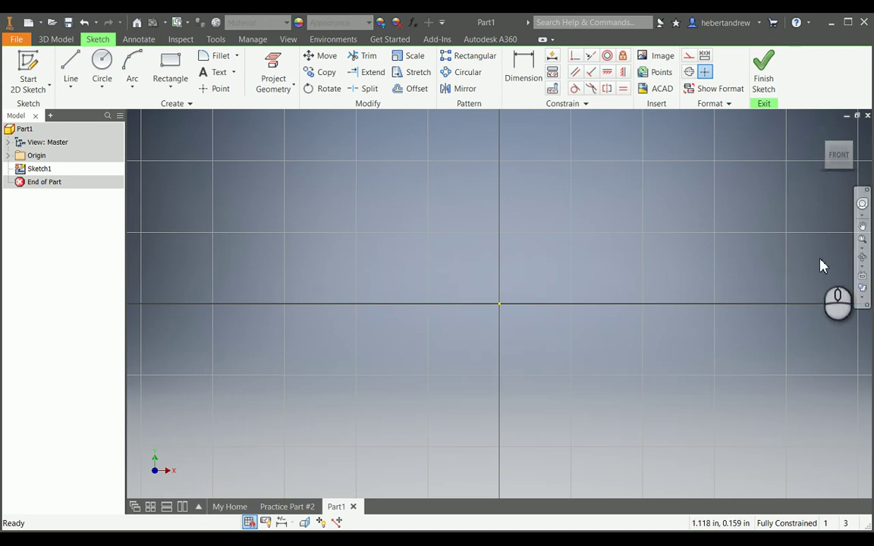
pyautogui.scroll(-5, 823, 266)
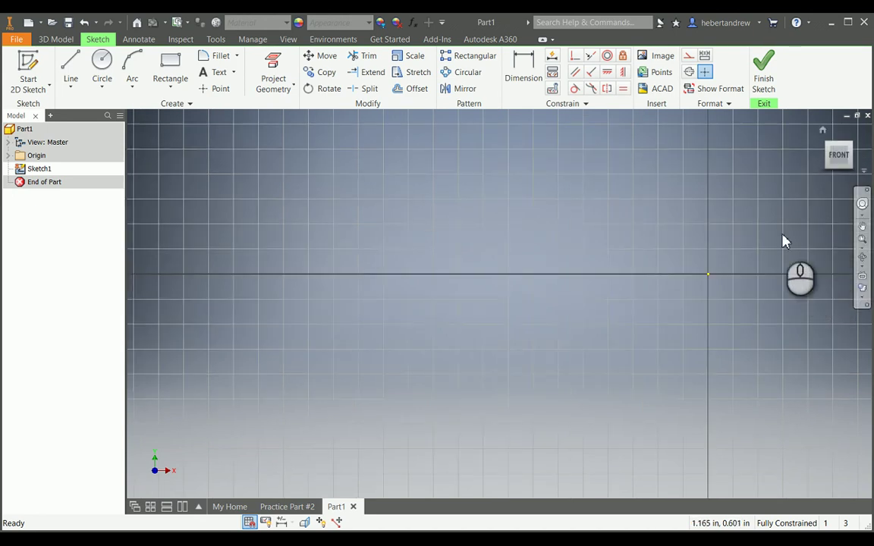
pyautogui.click(839, 155)
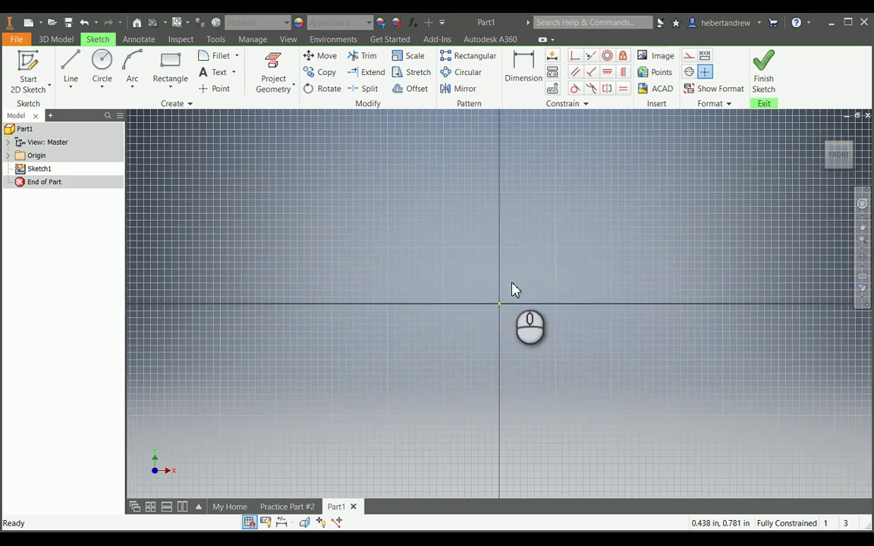
pyautogui.scroll(3, 513, 289)
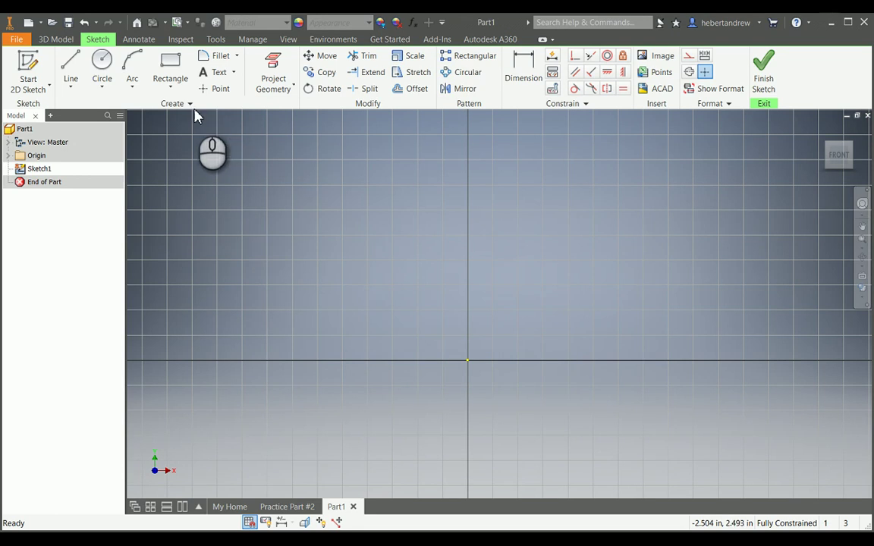
# - Start a line profile at the origin with a 1 in vertical line upward and a 1 in horizontal line to the right
pyautogui.click(70, 60)
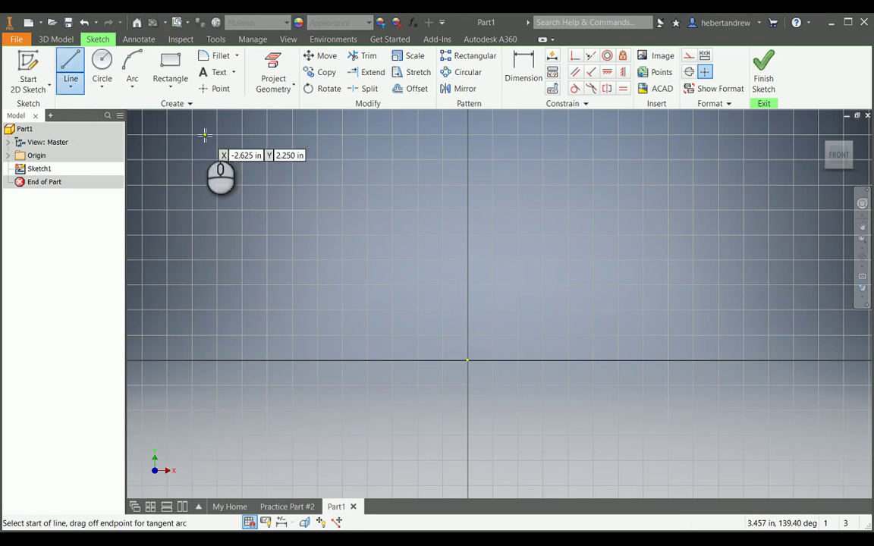
pyautogui.click(468, 360)
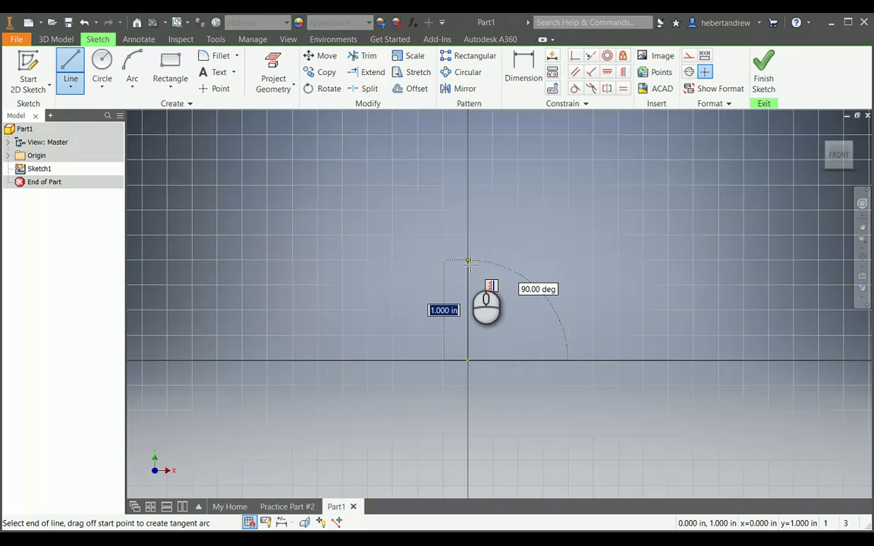
pyautogui.click(468, 261)
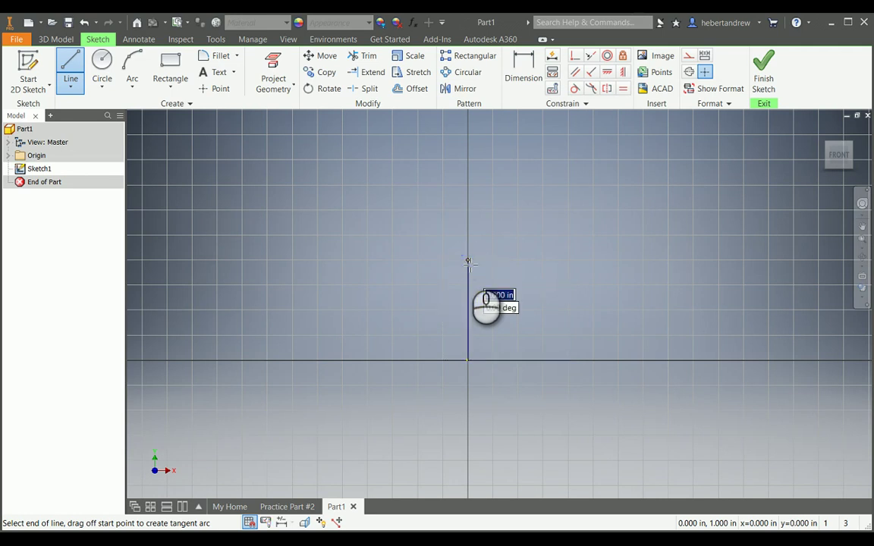
pyautogui.click(568, 261)
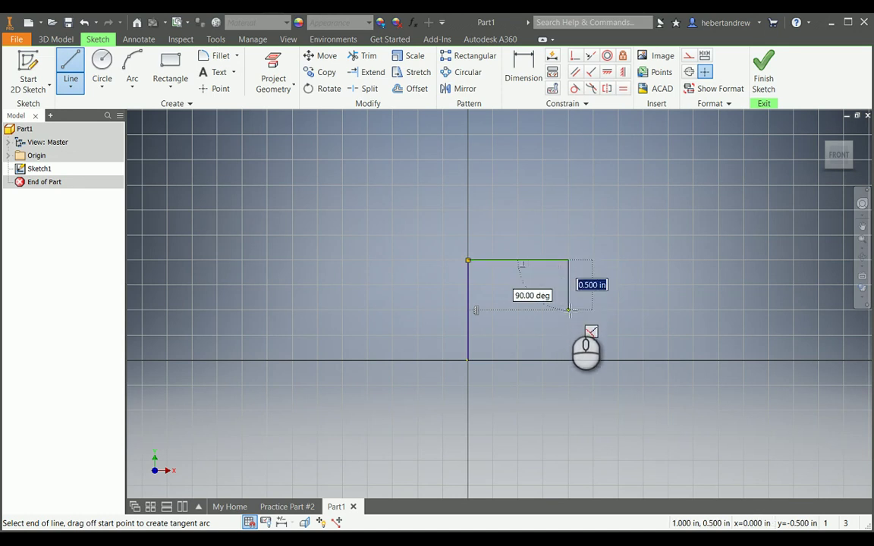
# - Draw the right side down 0.5 in, around a 0.25 in square outward tab, and down 0.25 in to the horizontal axis
pyautogui.click(568, 309)
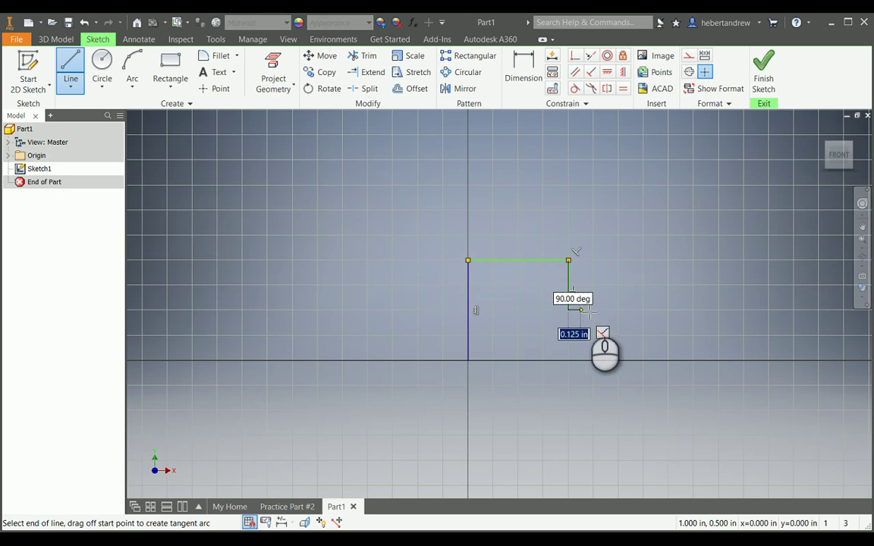
pyautogui.click(592, 310)
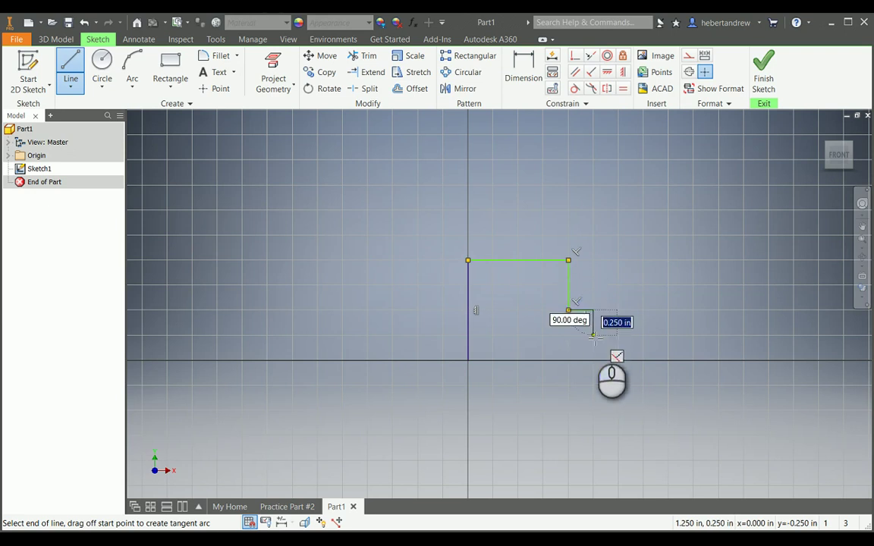
pyautogui.click(593, 335)
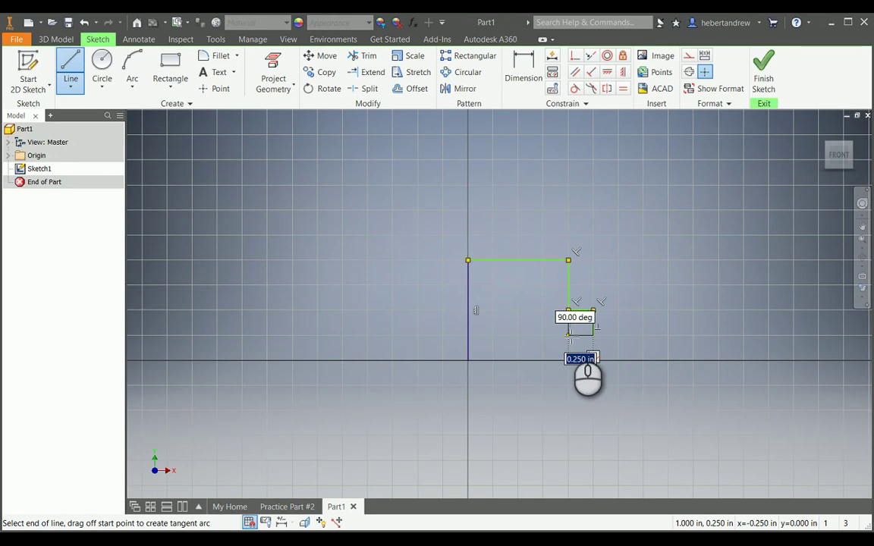
pyautogui.click(569, 334)
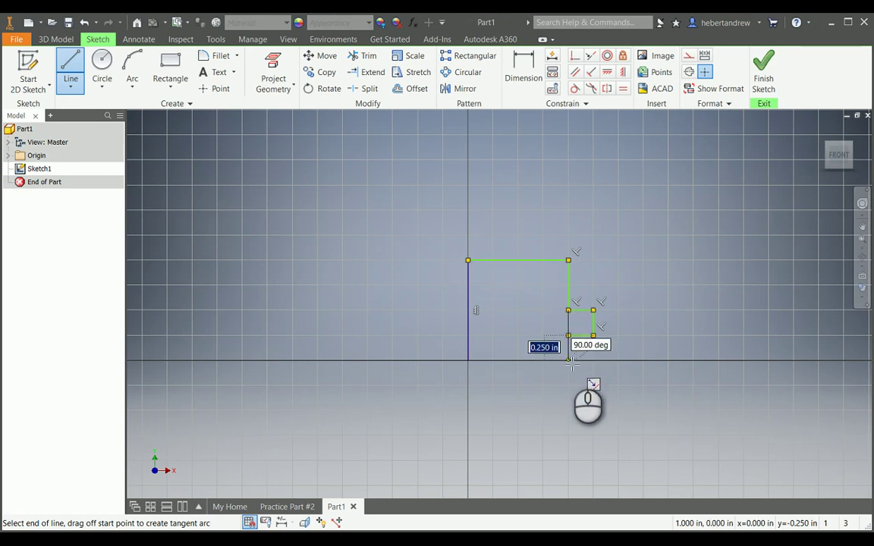
pyautogui.click(570, 359)
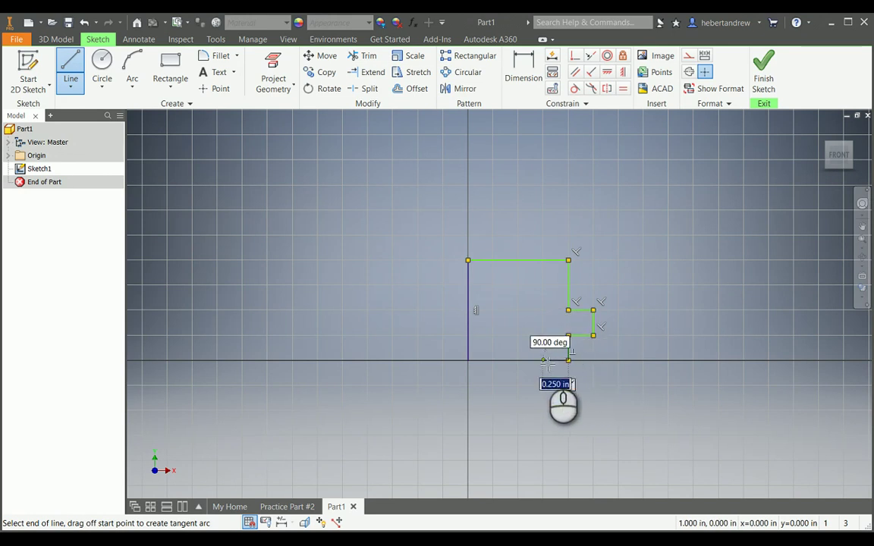
# - Draw the bottom edge 0.5 in left, around a 0.25 in square tab below the axis, and close the profile at the origin
pyautogui.click(518, 359)
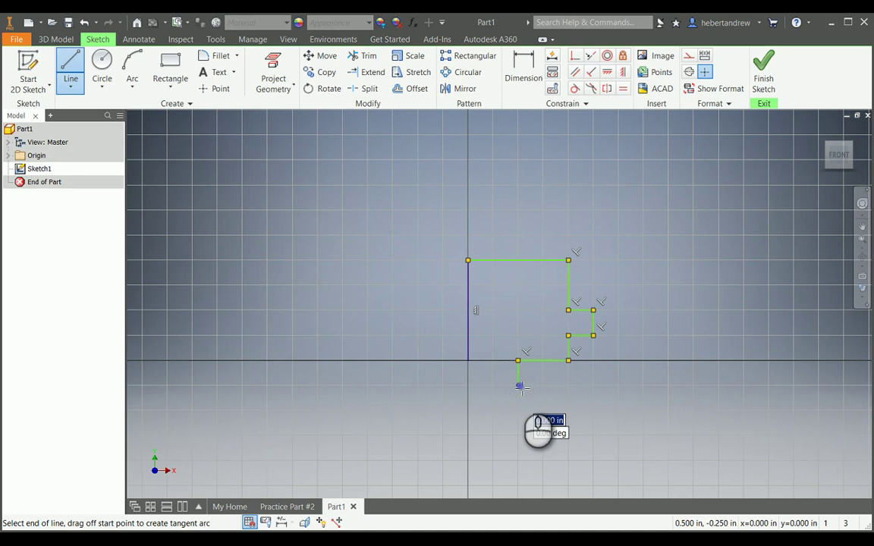
pyautogui.click(519, 386)
pyautogui.click(493, 384)
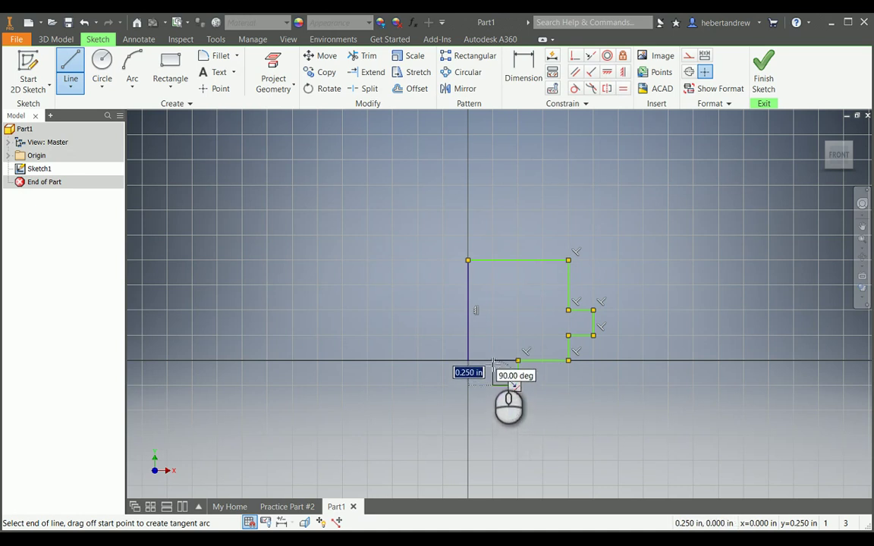
pyautogui.click(493, 360)
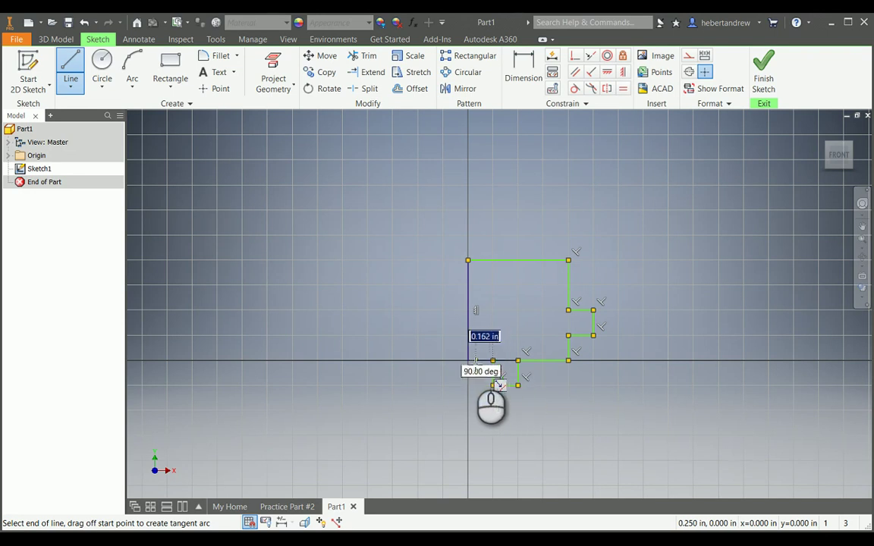
pyautogui.click(468, 360)
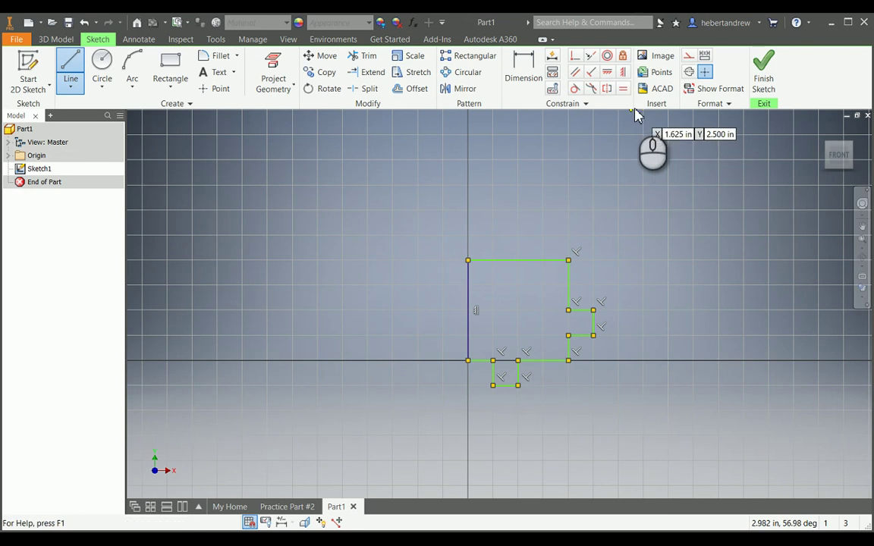
# - Apply a horizontal constraint to the profile's top edge and try it on the lower tab's bottom edge
pyautogui.click(609, 74)
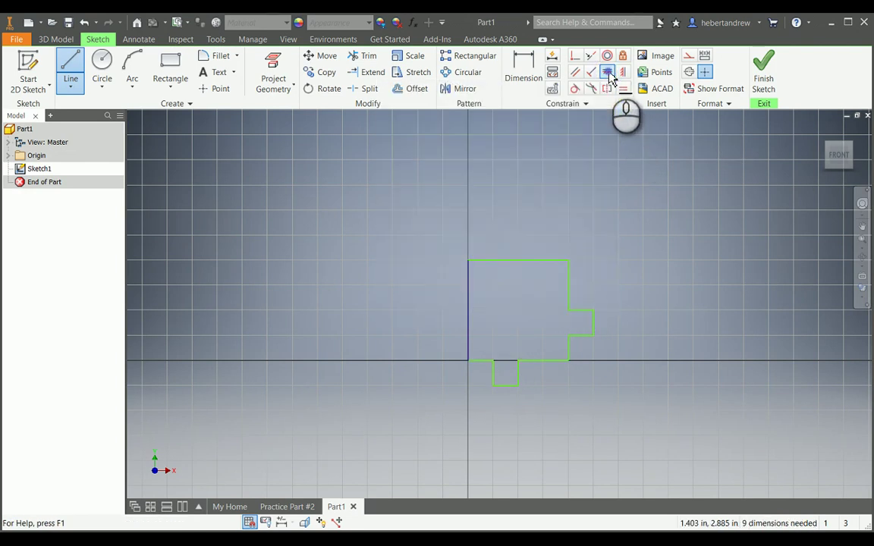
pyautogui.click(506, 261)
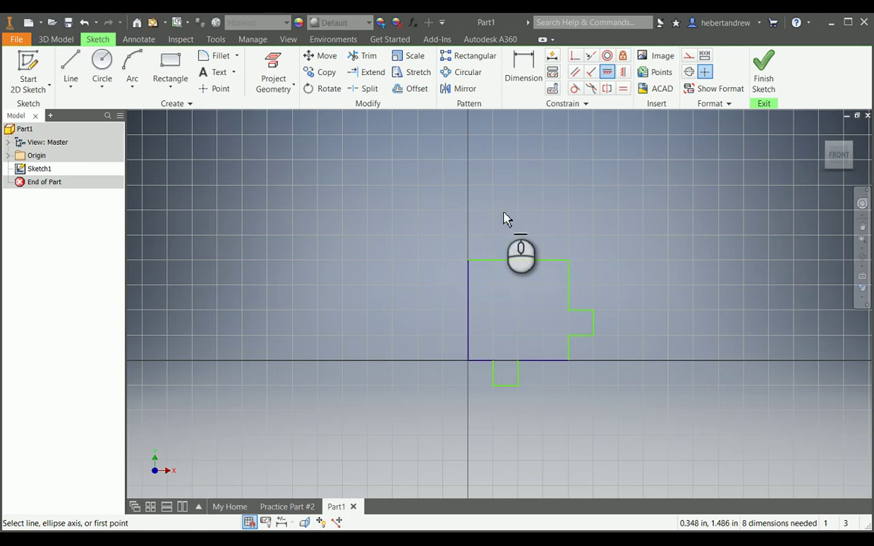
pyautogui.click(504, 386)
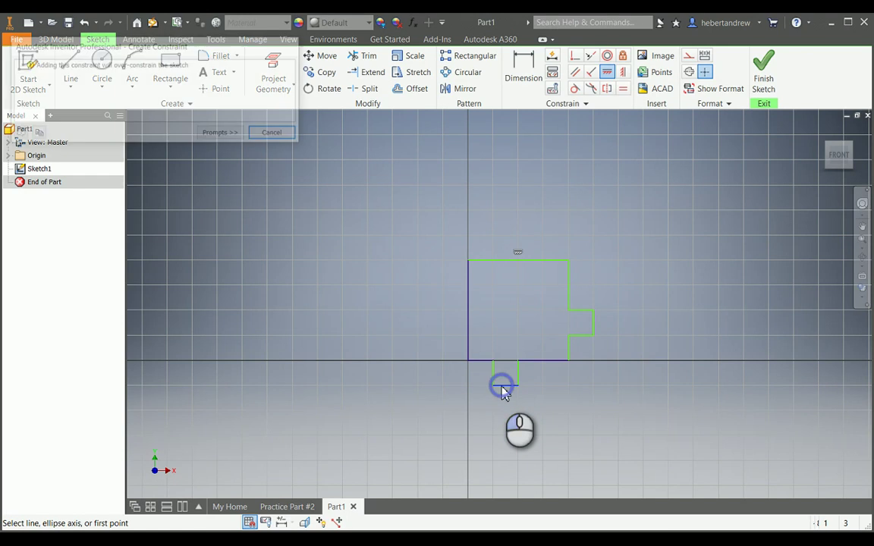
pyautogui.click(277, 134)
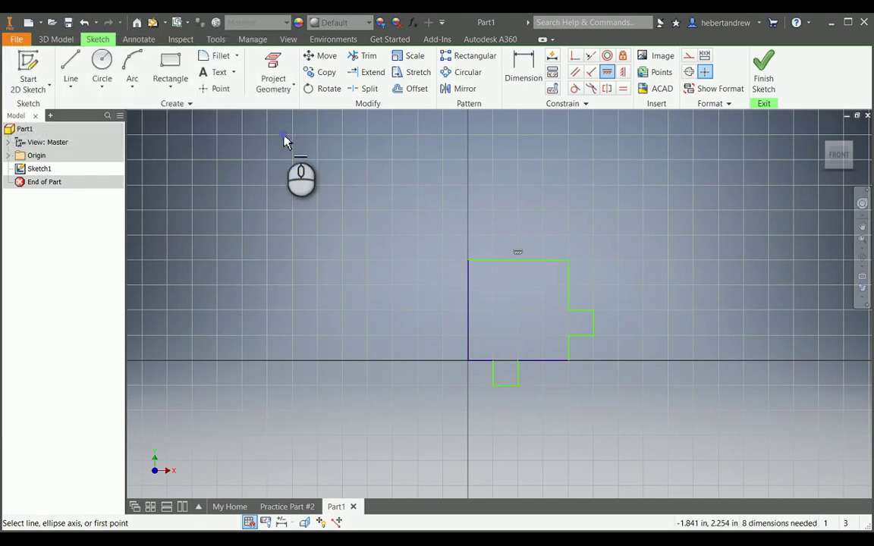
# - Try to apply a vertical constraint to the right edge above the side tab
pyautogui.click(623, 72)
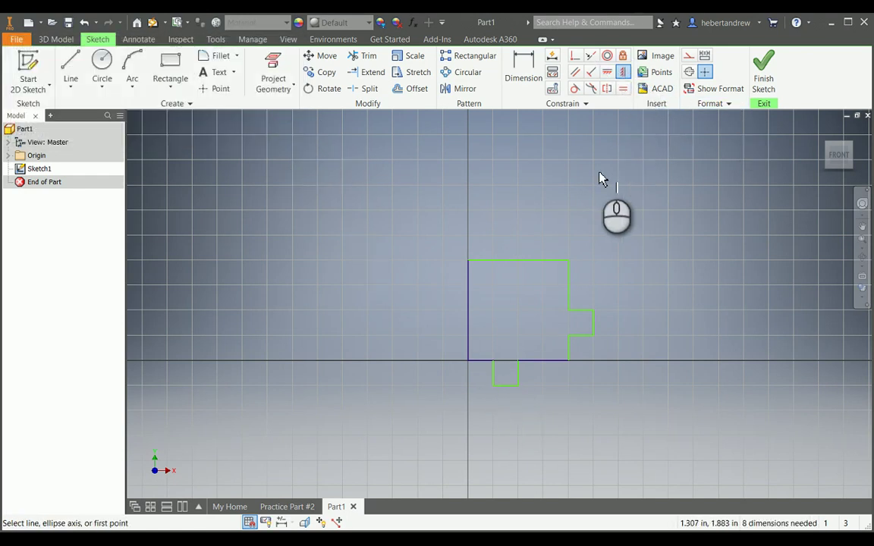
pyautogui.click(570, 274)
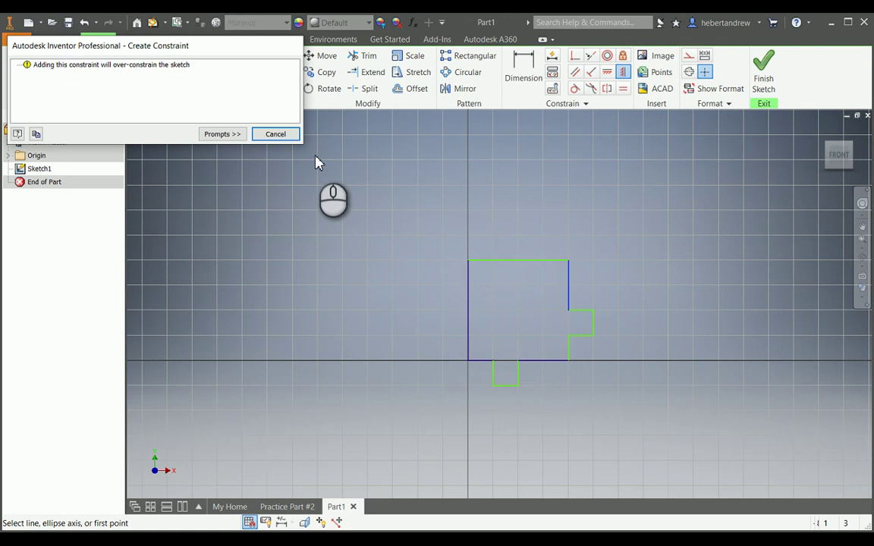
pyautogui.click(282, 134)
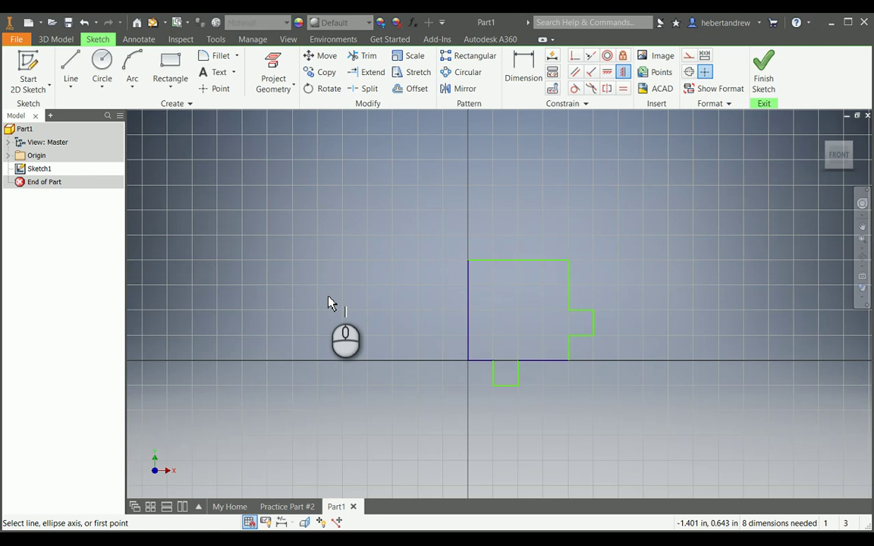
# - Dimension the profile's left vertical edge as 1 in, placing the dimension beyond the right side of the profile
pyautogui.click(527, 87)
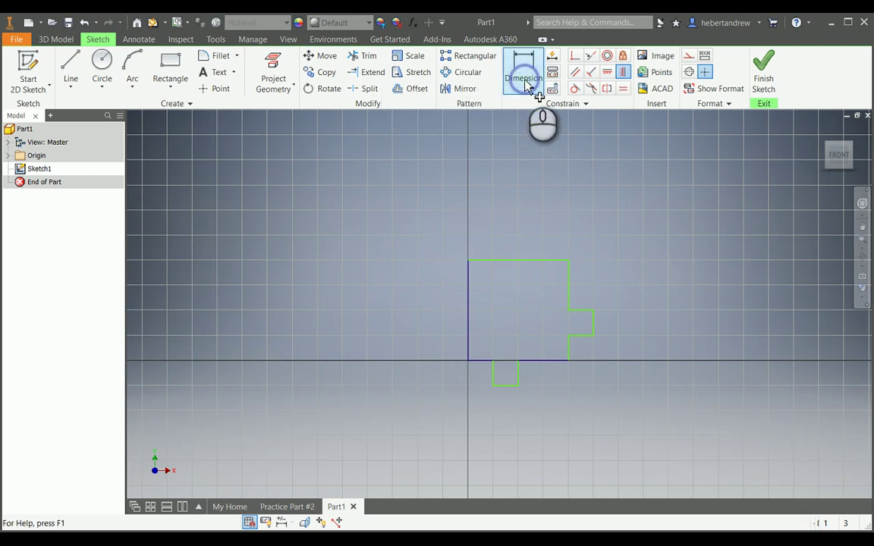
pyautogui.click(467, 295)
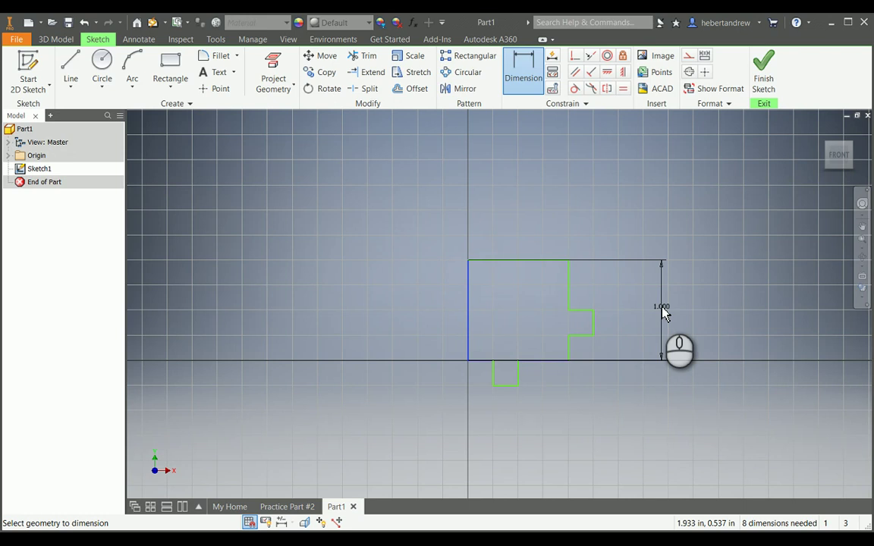
pyautogui.click(683, 292)
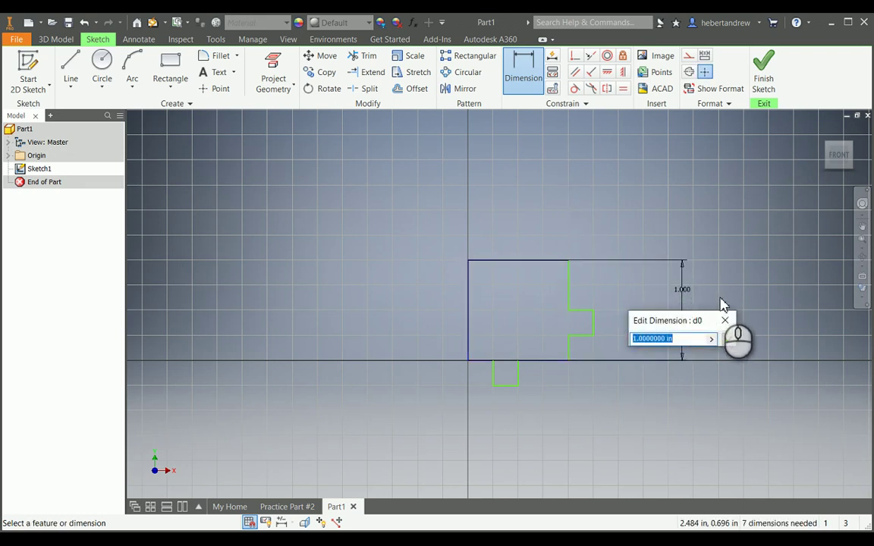
pyautogui.press('Return')
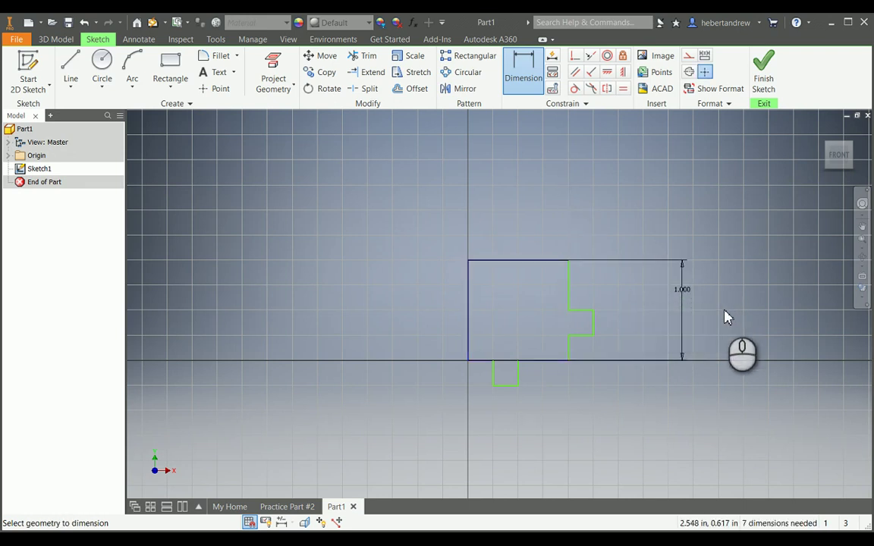
# - Delete the height dimension of the left vertical edge
pyautogui.rightClick(685, 292)
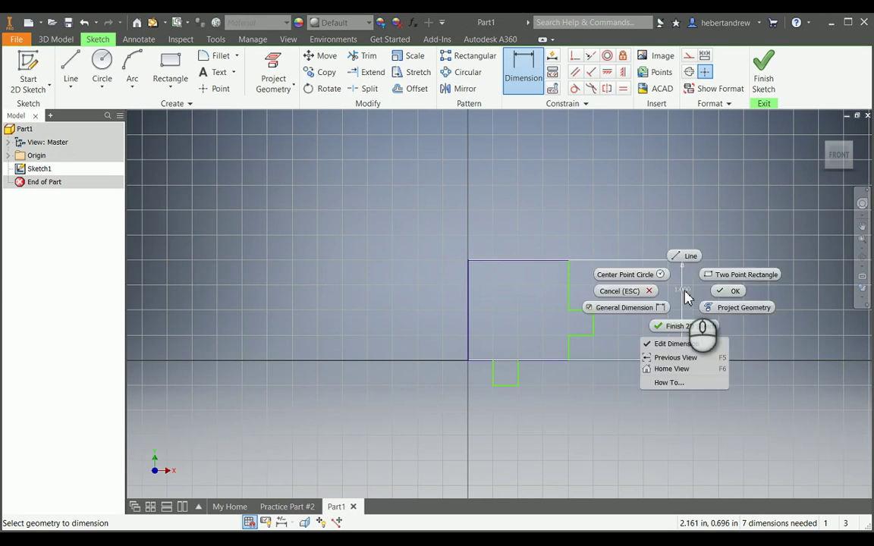
pyautogui.click(702, 184)
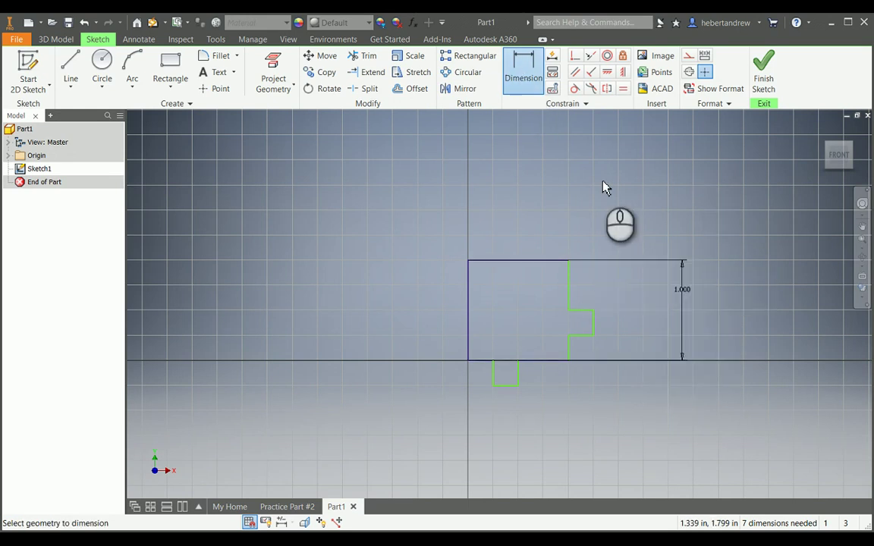
pyautogui.press('Escape')
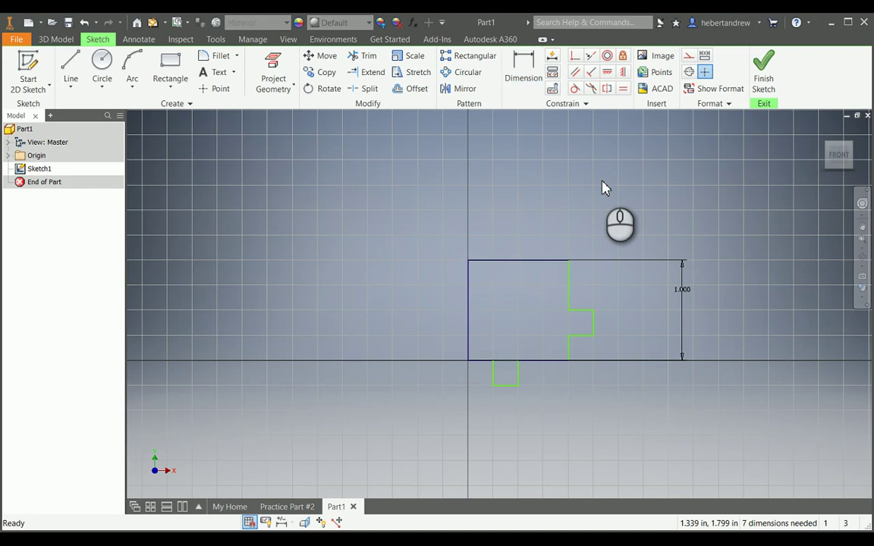
pyautogui.rightClick(686, 296)
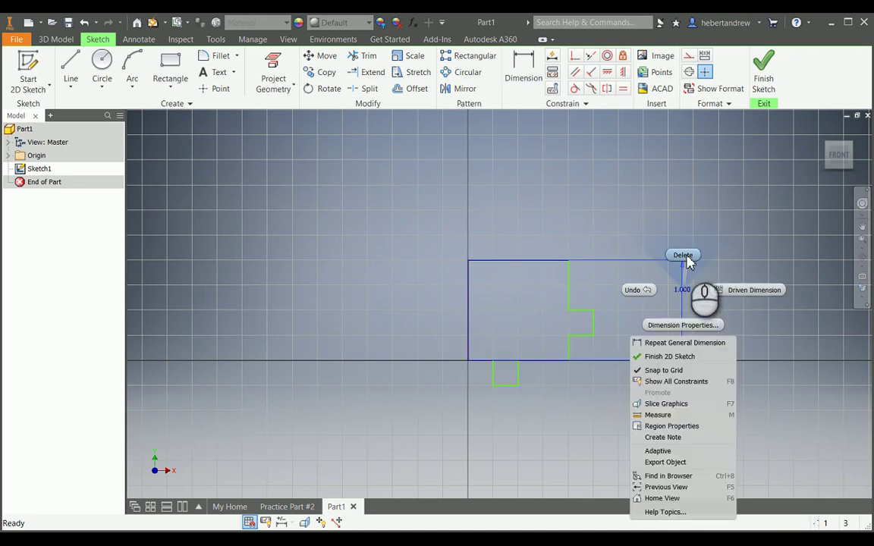
pyautogui.click(687, 258)
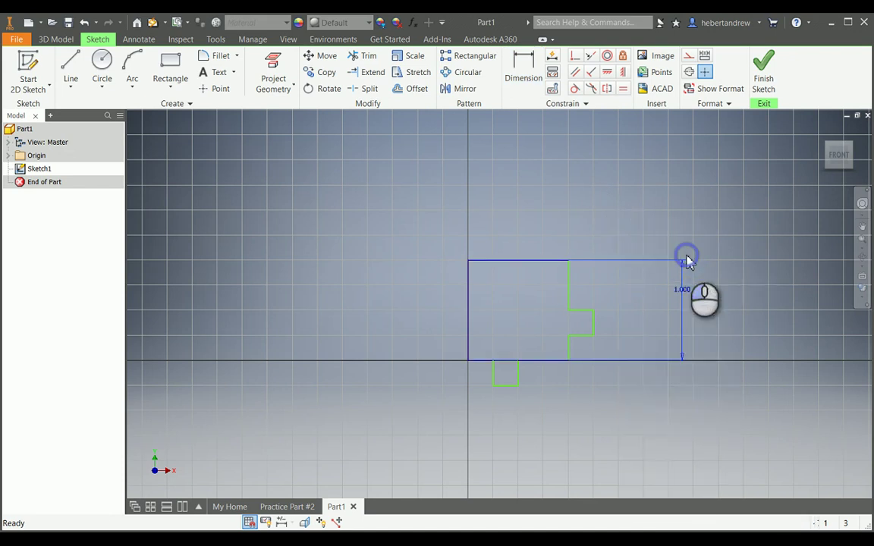
# - Check the Part 1 dimensions on the hand sketch in the Google Docs assignment and return to the Inventor sketch
pyautogui.click(531, 76)
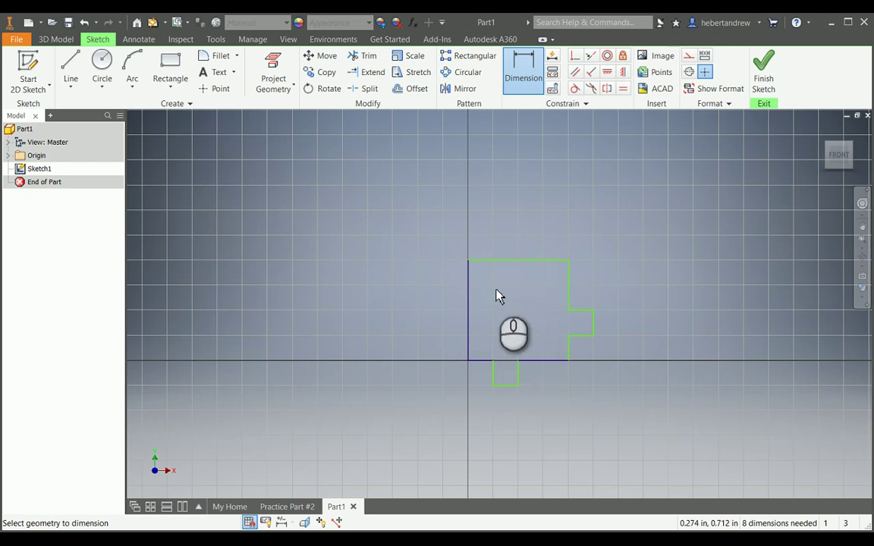
pyautogui.click(830, 23)
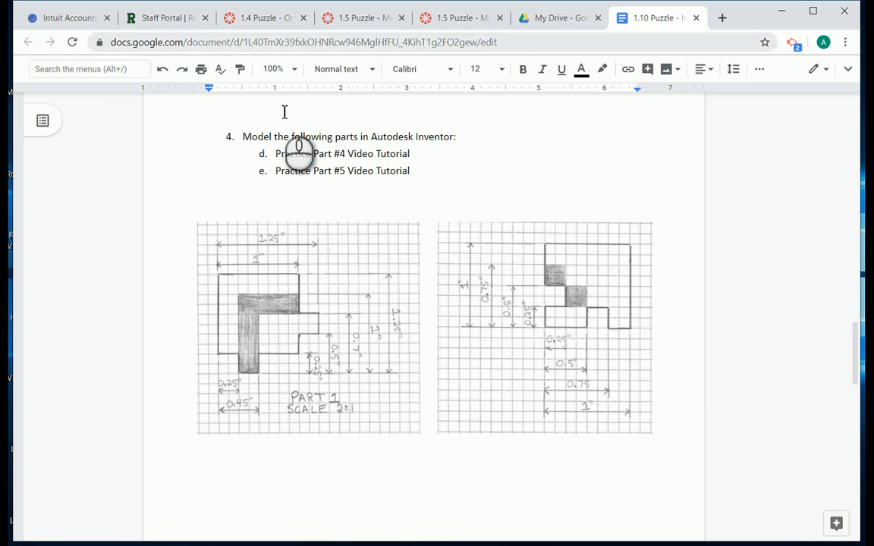
pyautogui.moveTo(7, 182)
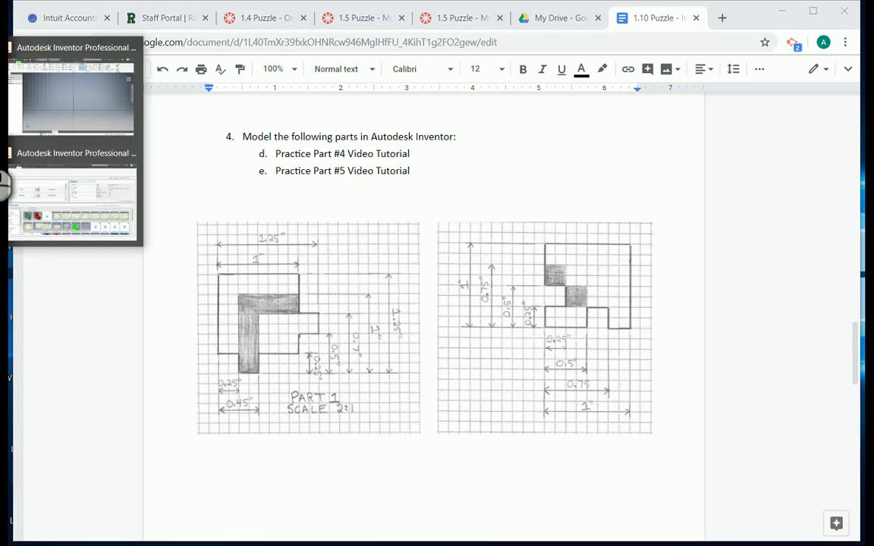
pyautogui.click(82, 110)
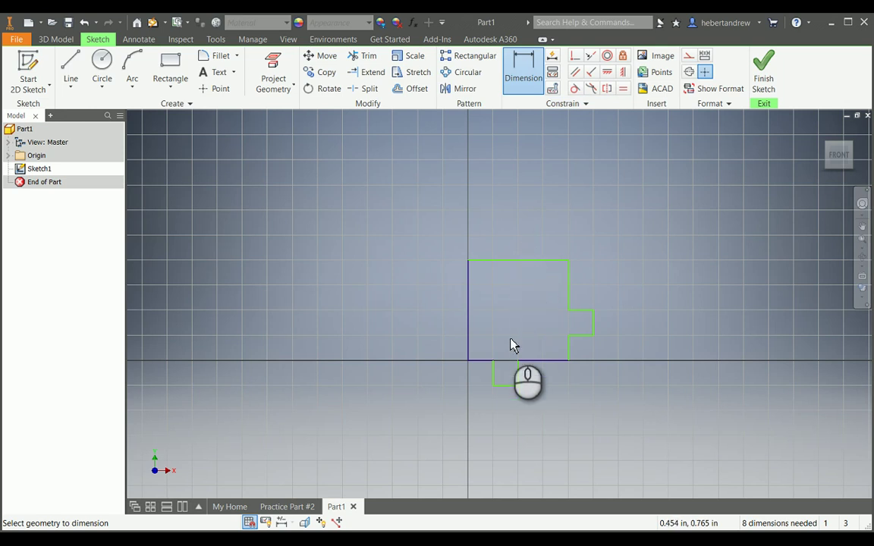
# - Dimension the overall height from the bottom tab's lower edge to the profile's top edge as 1.25 in, placed beyond the right side
pyautogui.click(506, 385)
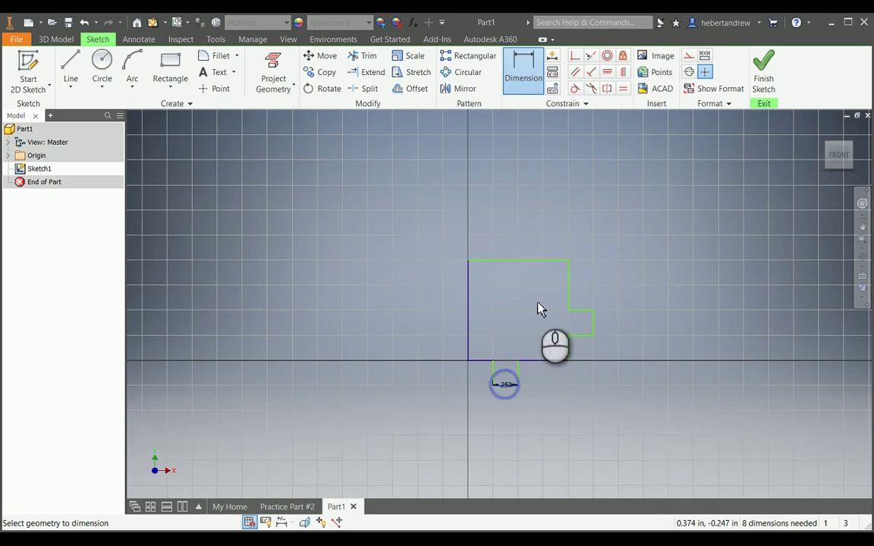
pyautogui.click(545, 263)
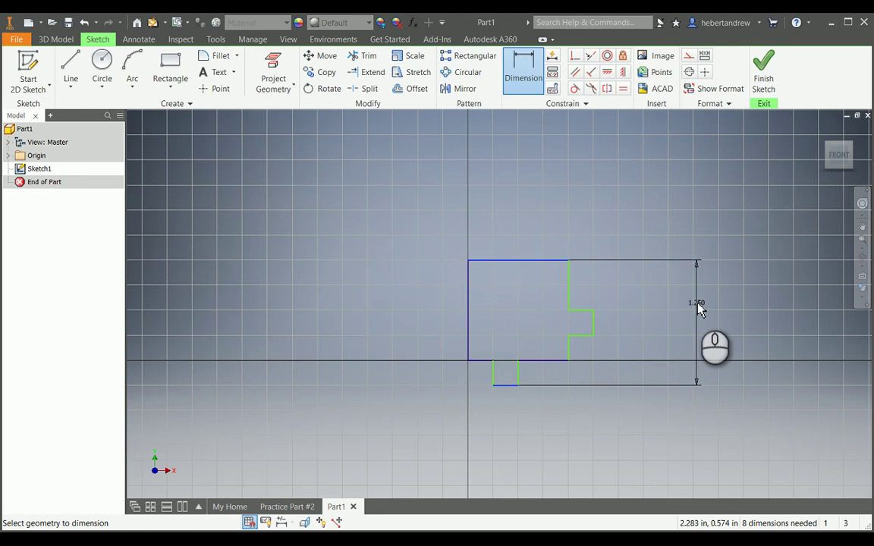
pyautogui.click(698, 304)
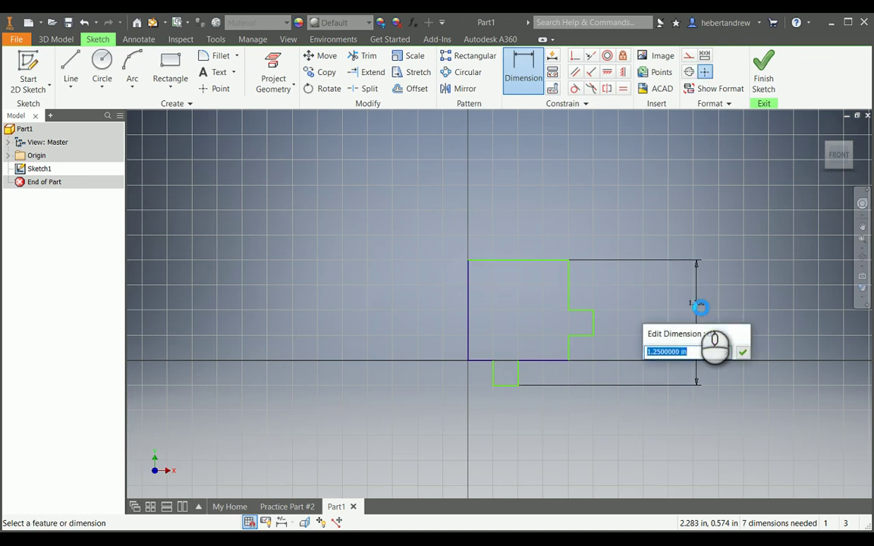
pyautogui.press('Return')
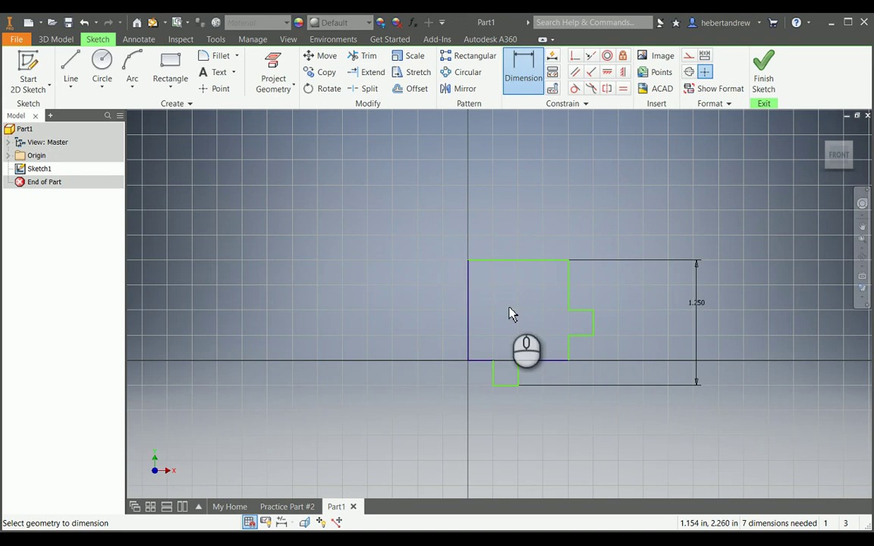
pyautogui.click(543, 361)
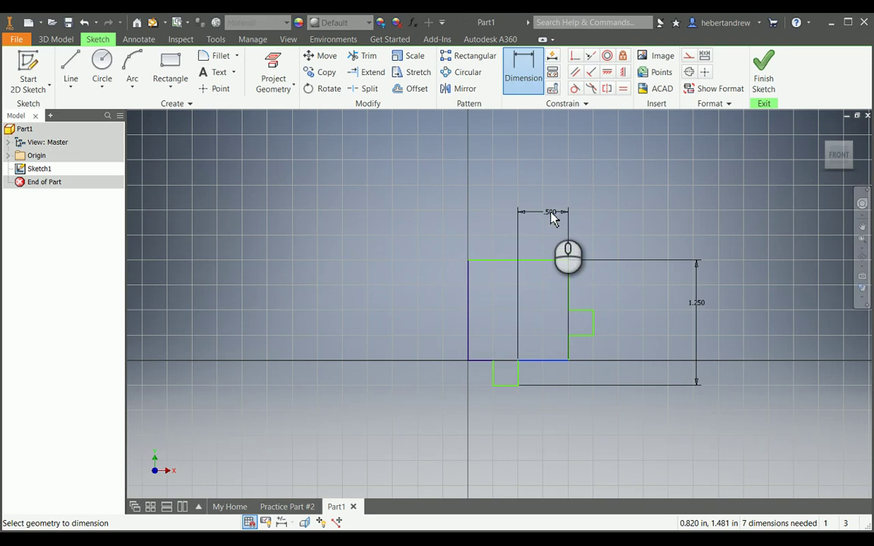
pyautogui.press('Escape')
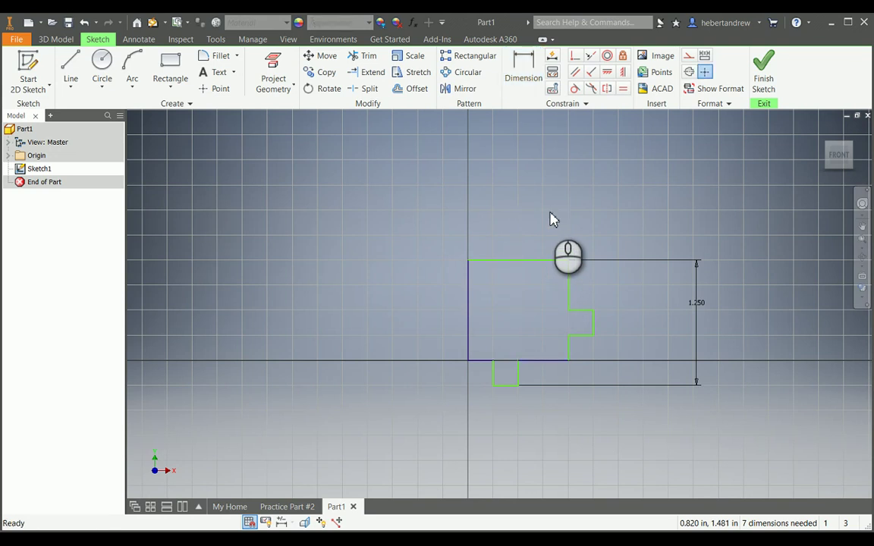
pyautogui.click(528, 80)
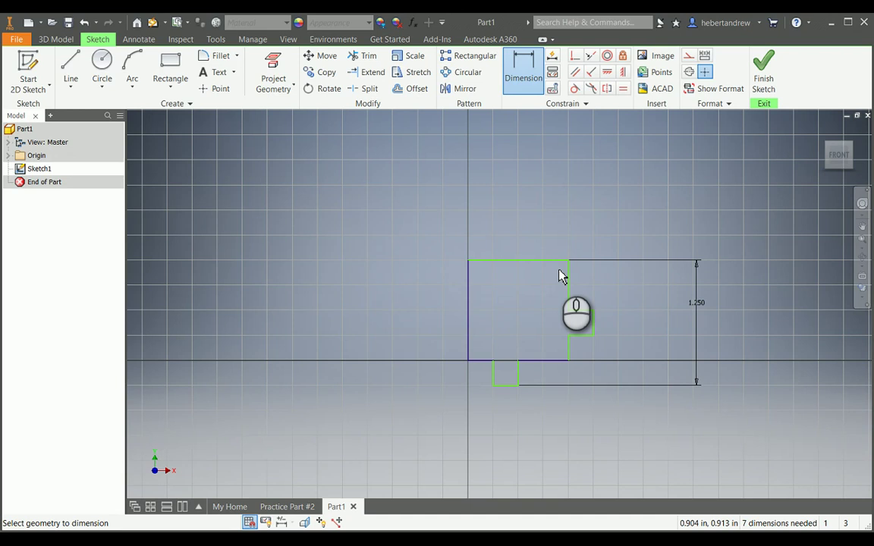
# - Dimension the side tab's upper and lower edges at 0.75 in and 0.5 in above the bottom tab's lower edge, inside the overall height dimension
pyautogui.click(579, 311)
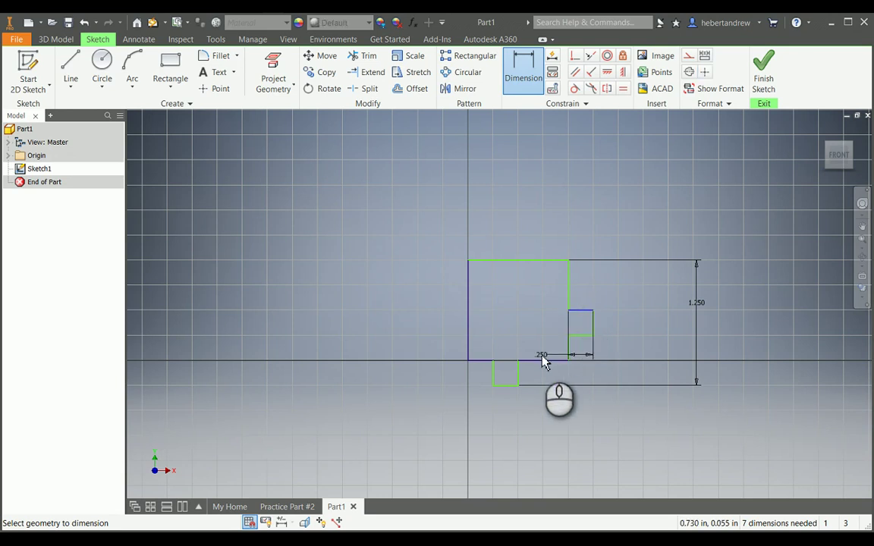
pyautogui.click(511, 386)
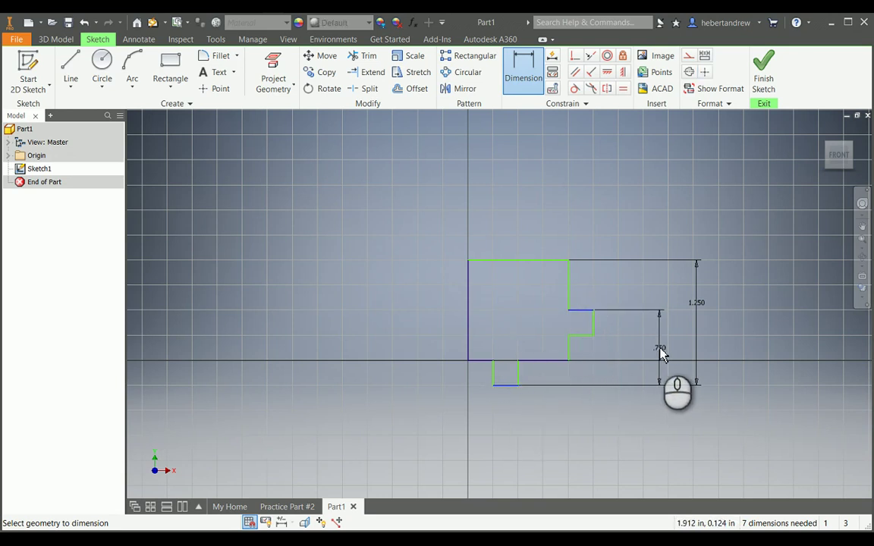
pyautogui.click(667, 353)
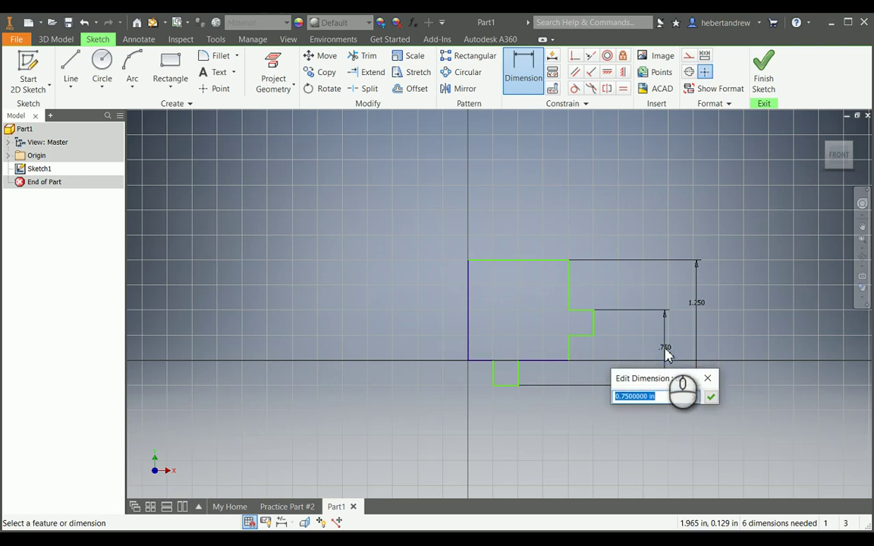
pyautogui.press('Return')
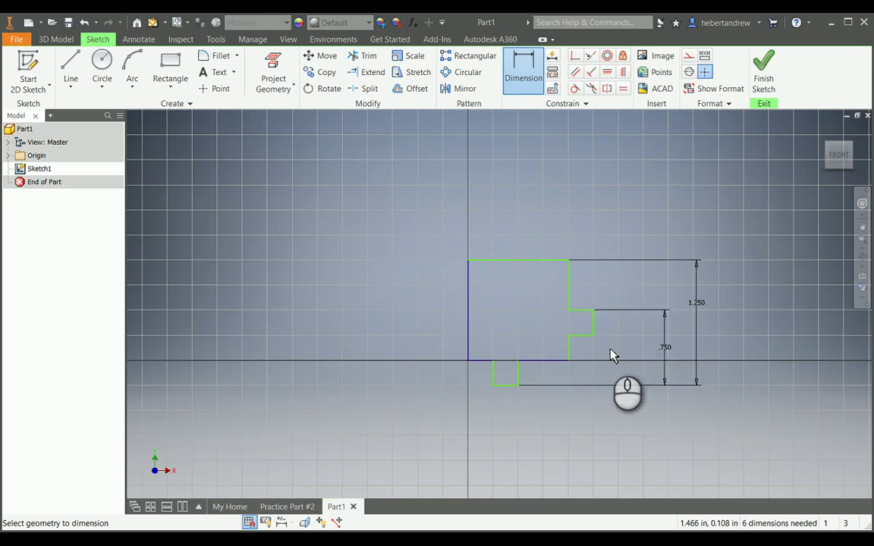
pyautogui.click(585, 341)
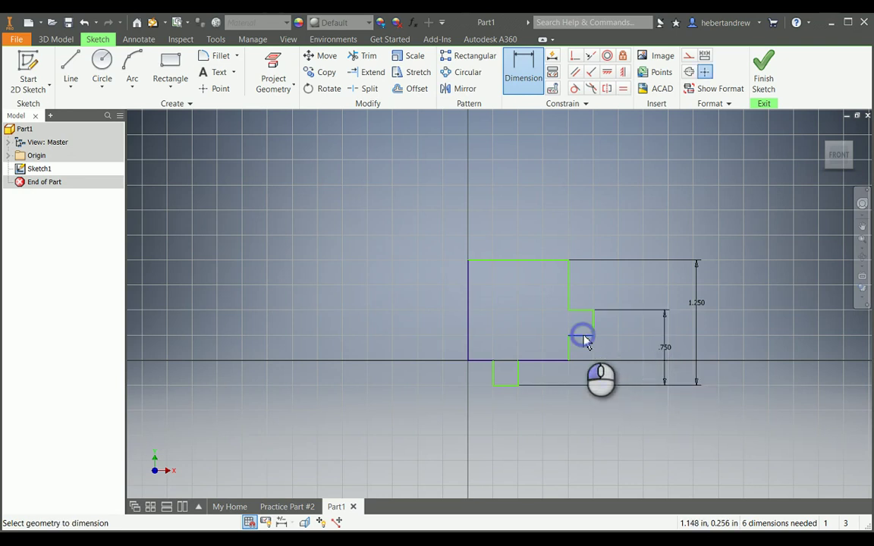
pyautogui.click(513, 384)
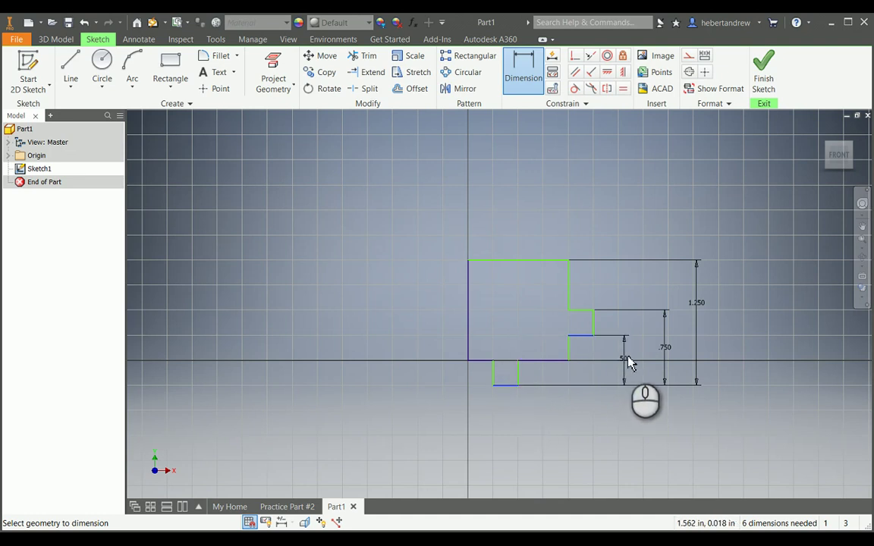
pyautogui.click(629, 359)
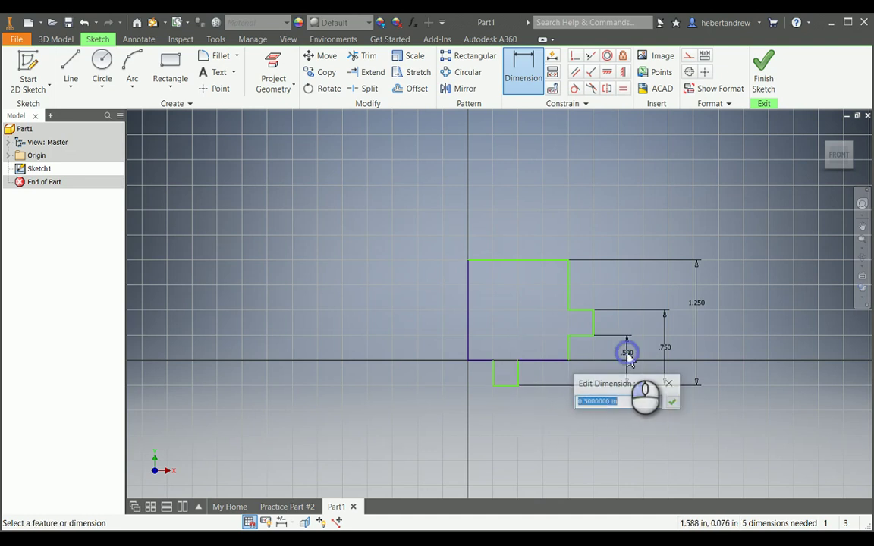
pyautogui.press('Return')
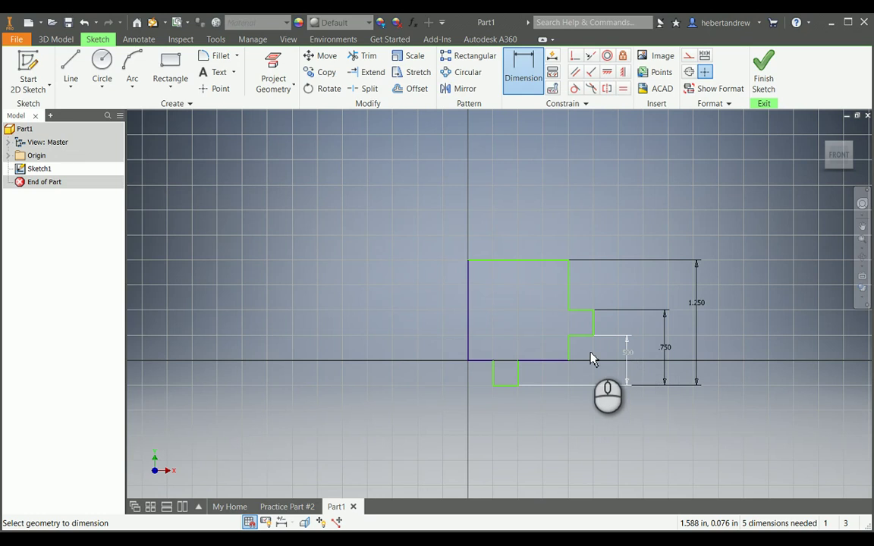
# - Dimension the body's bottom edge at 0.25 in above the bottom tab's lower edge, placed nearest the profile on the right
pyautogui.click(537, 361)
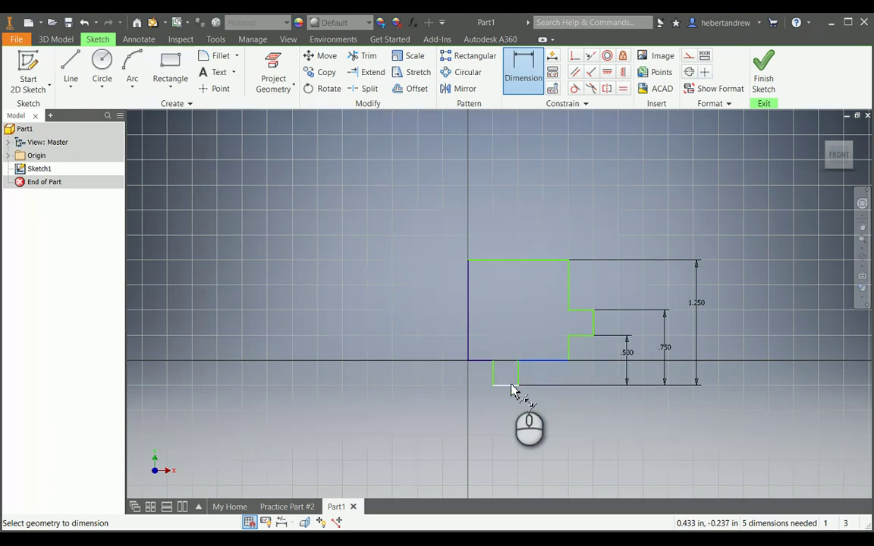
pyautogui.click(511, 385)
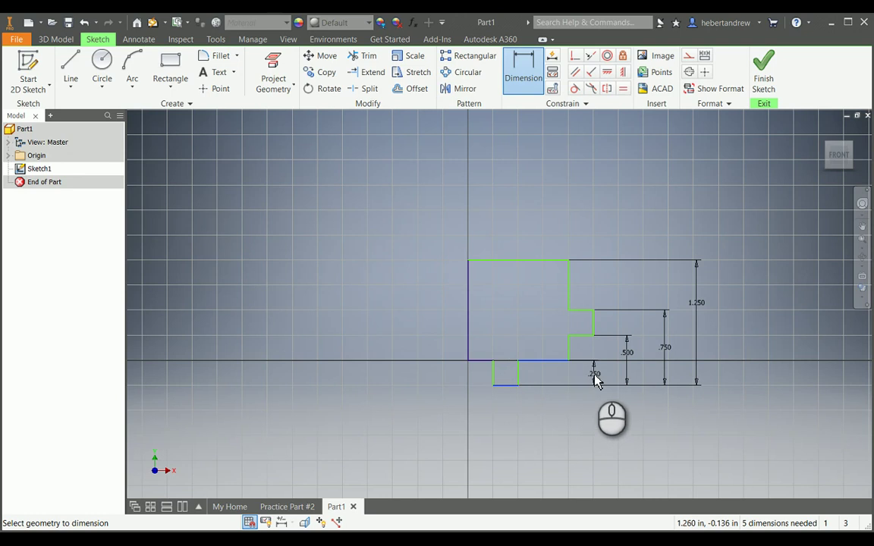
pyautogui.click(596, 379)
pyautogui.press('Return')
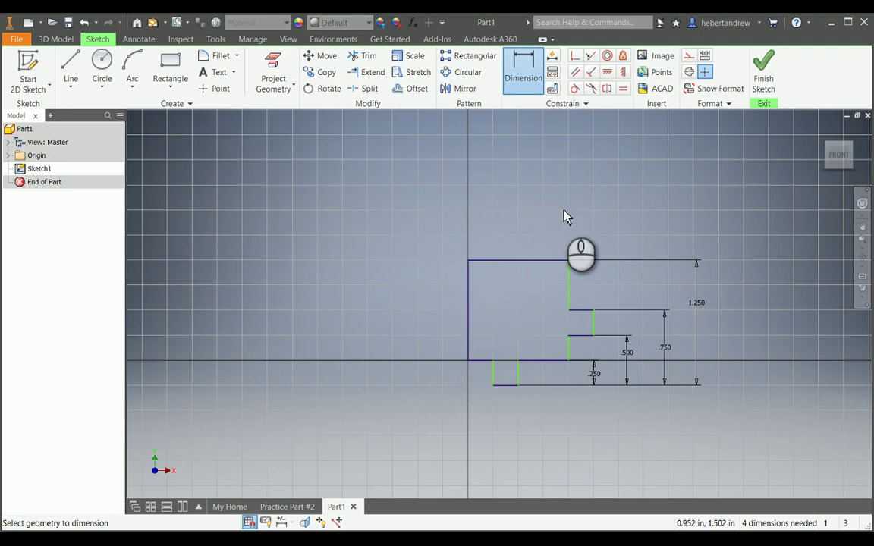
# - Dimension the overall width from the profile's left edge to the side tab's outer edge as 1.25 in, placed above the profile
pyautogui.click(596, 321)
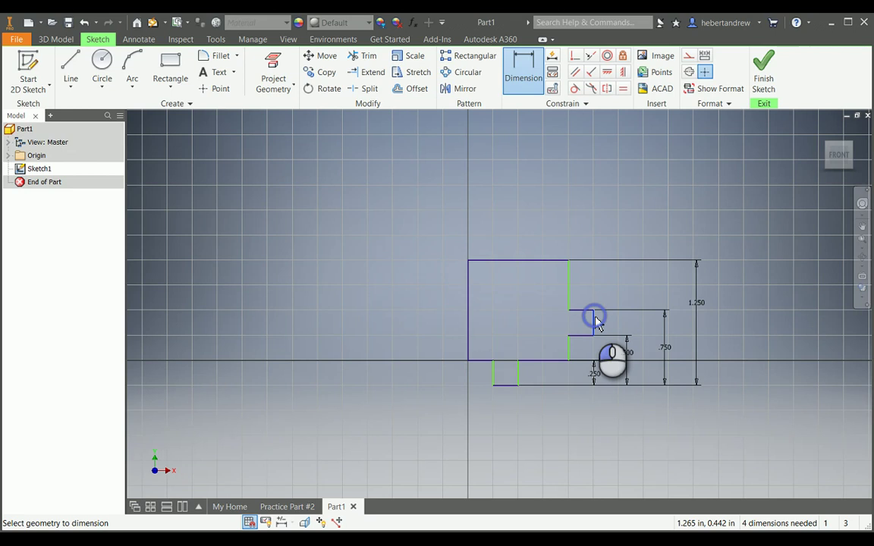
pyautogui.click(469, 283)
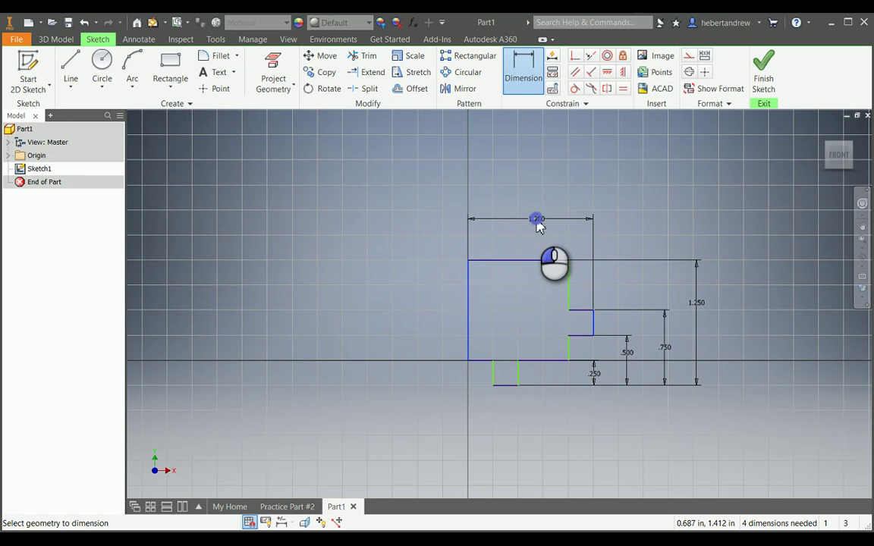
pyautogui.click(537, 224)
pyautogui.press('Return')
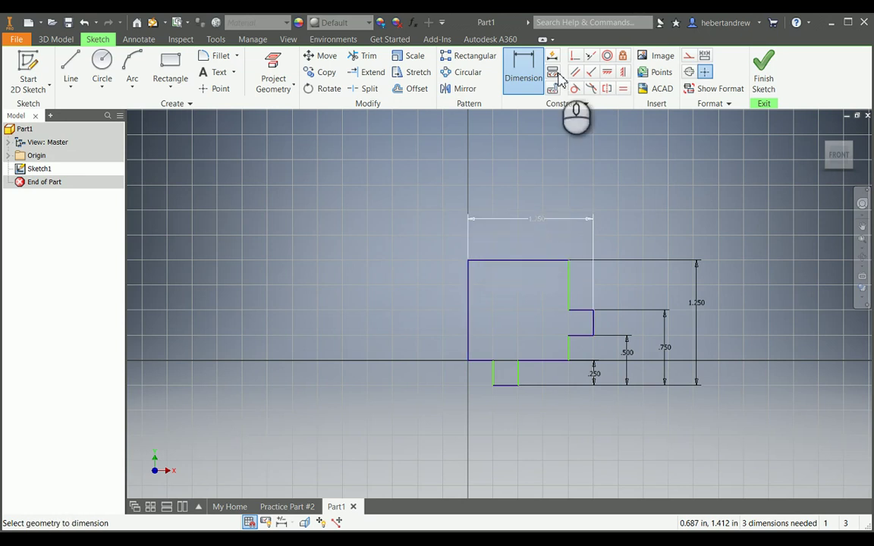
# - Dimension the main body's width from its left edge to its upper right edge as 1 in, placed below the overall width dimension
pyautogui.click(571, 275)
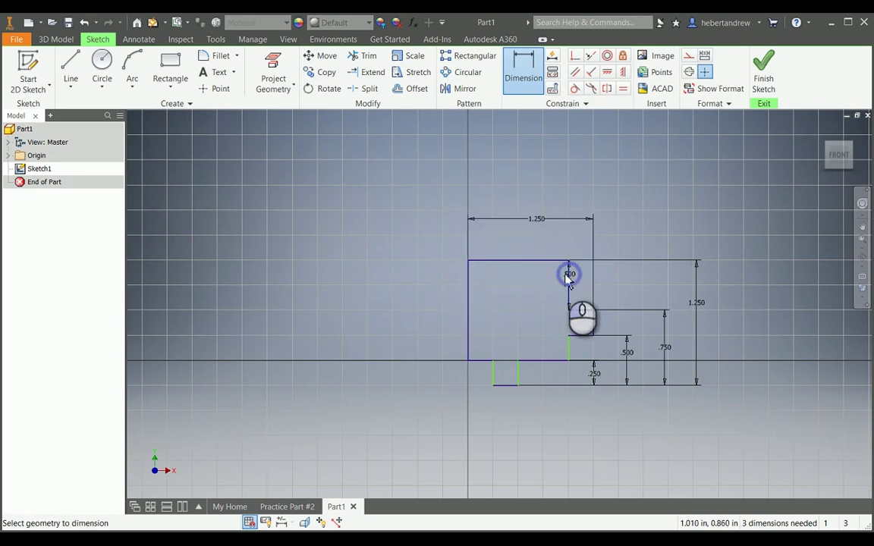
pyautogui.click(470, 271)
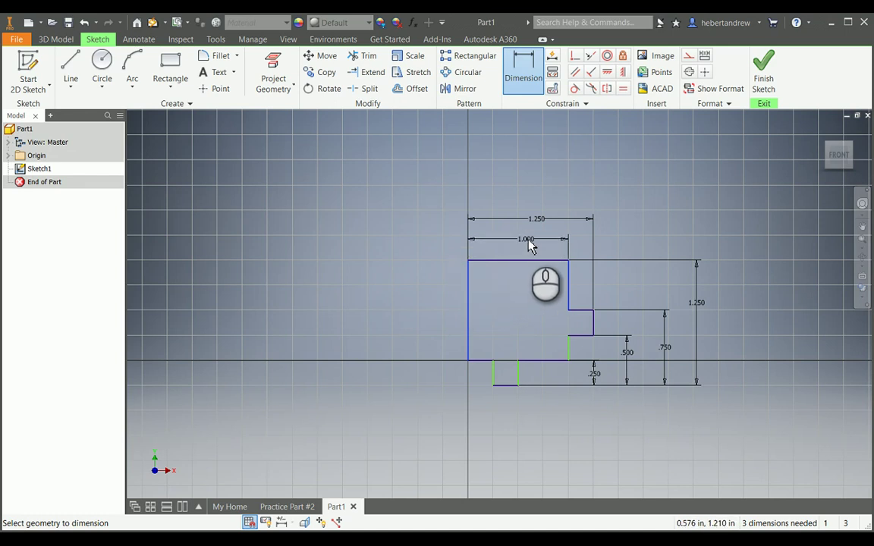
pyautogui.click(529, 240)
pyautogui.press('Return')
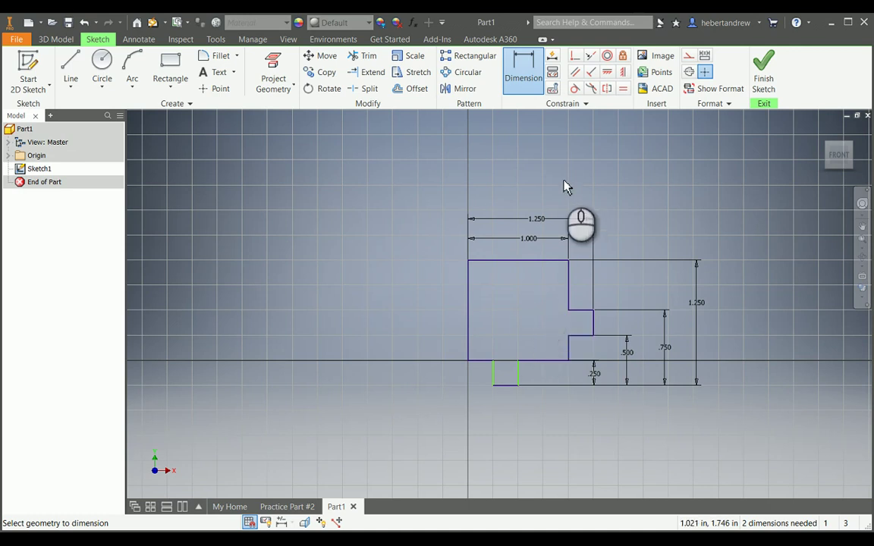
# - Dimension the bottom tab's right edge at 0.45 in from the profile's left edge, placed below the tab
pyautogui.click(520, 381)
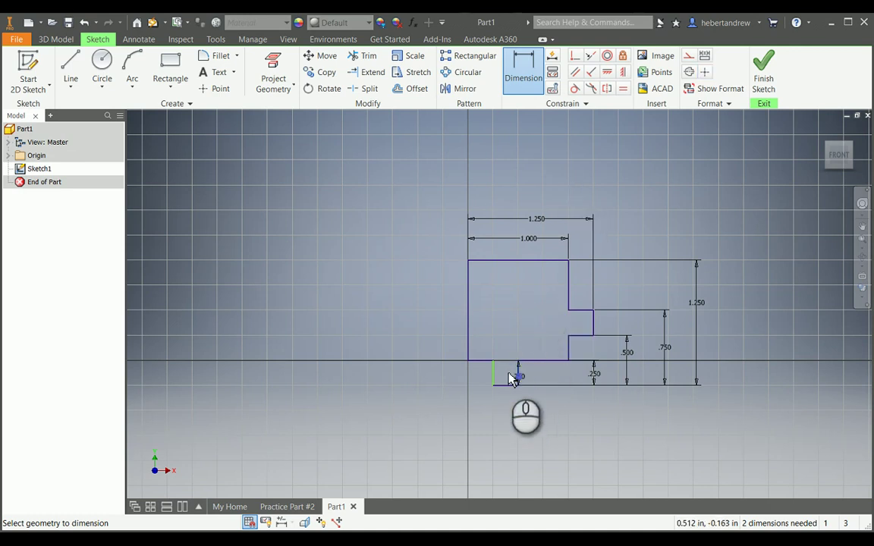
pyautogui.click(469, 350)
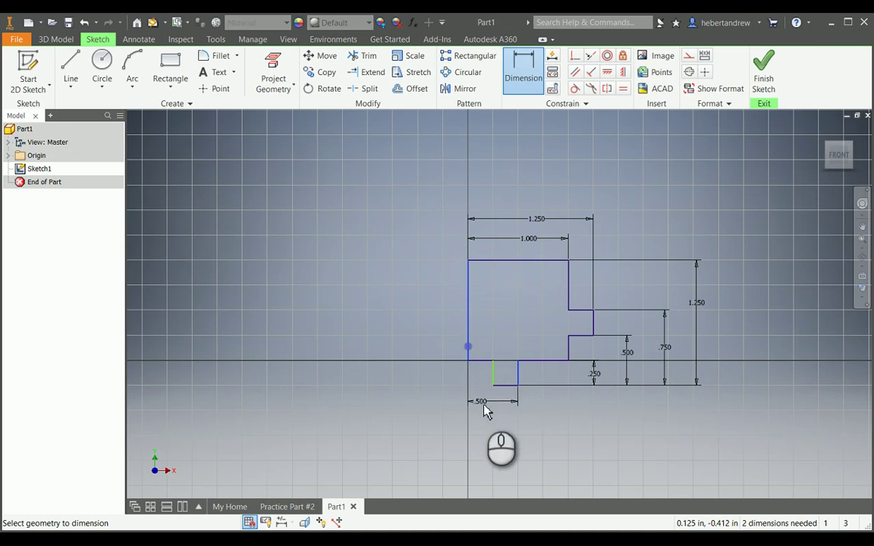
pyautogui.click(488, 414)
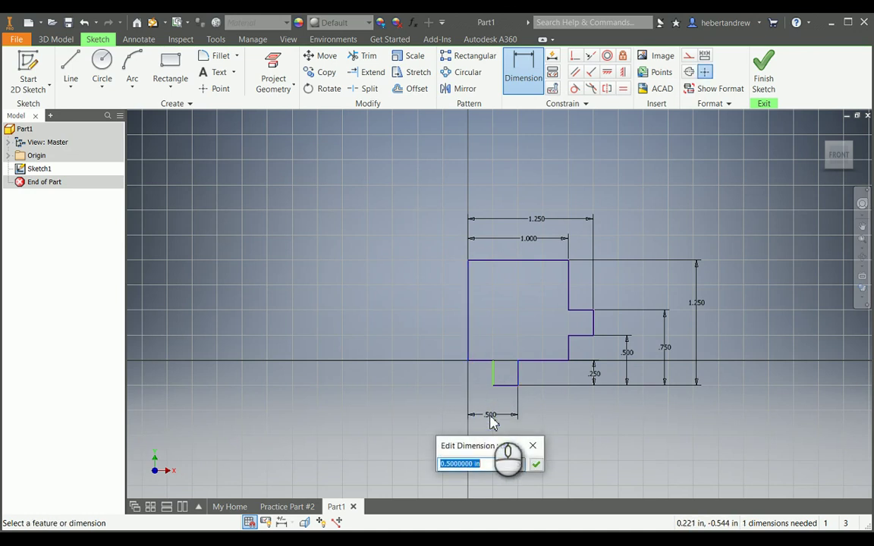
pyautogui.write('0.45')
pyautogui.press('Return')
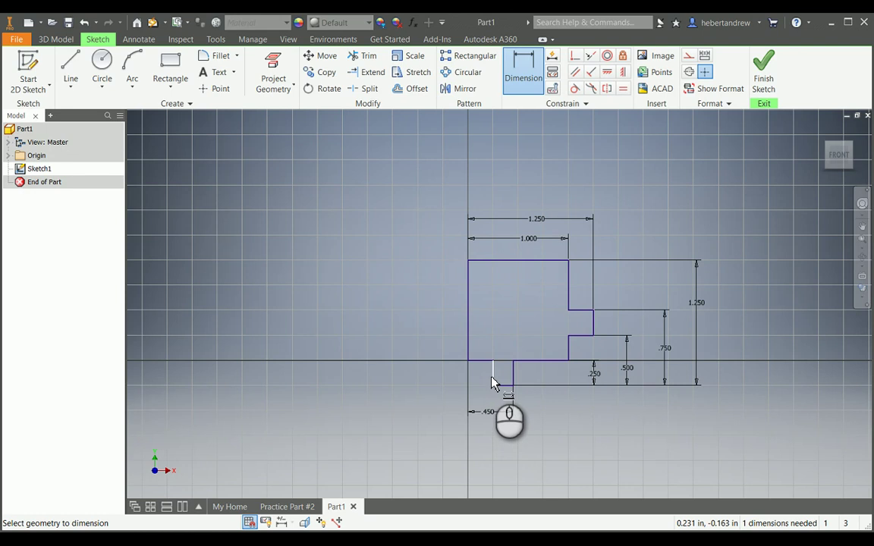
# - Dimension the bottom tab's left edge at 0.25 in from the profile's left edge, between the tab and the 0.45 in dimension
pyautogui.click(493, 379)
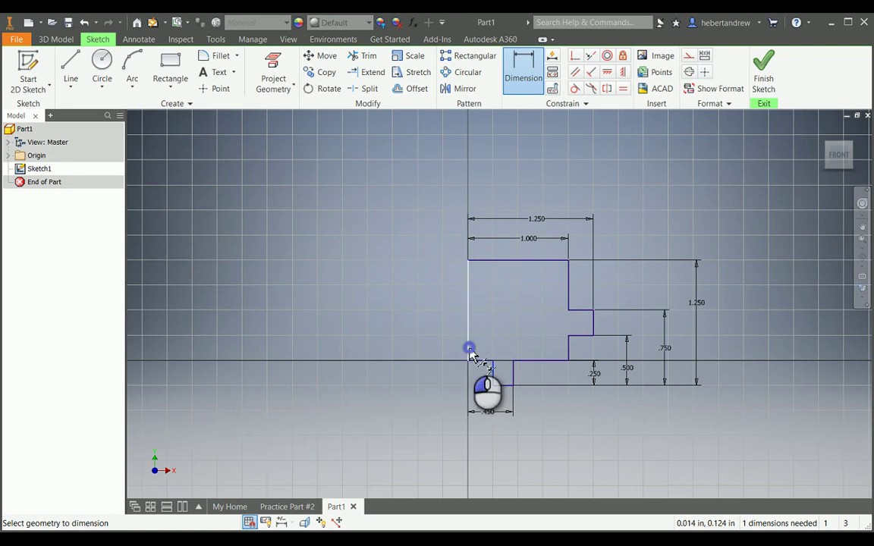
pyautogui.click(470, 350)
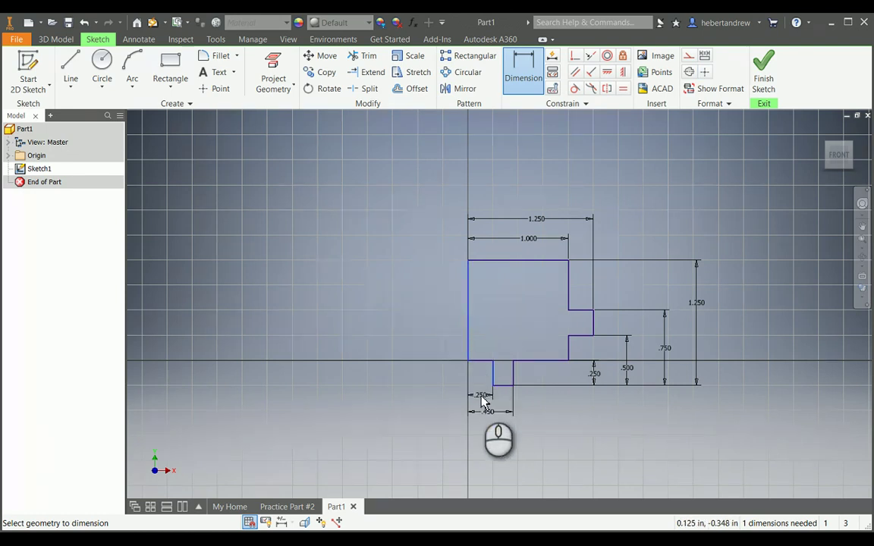
pyautogui.click(482, 401)
pyautogui.press('Return')
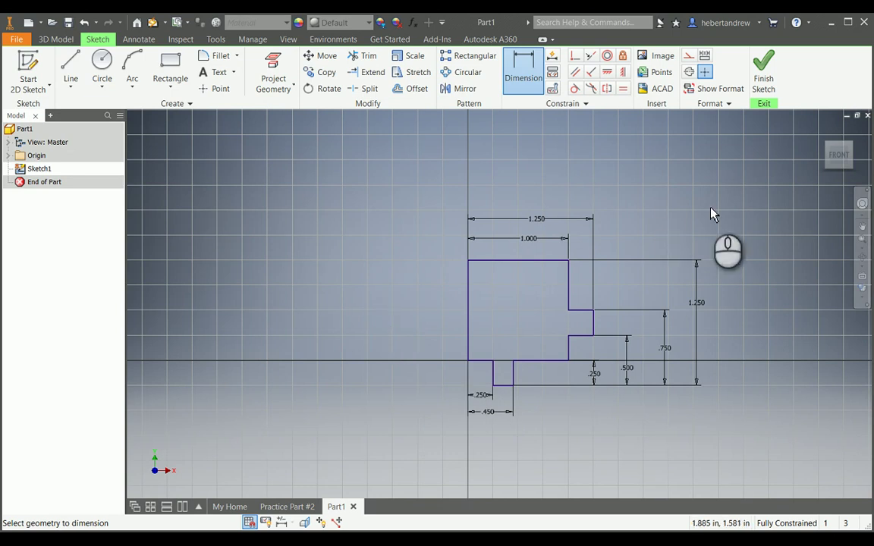
# - Finish the sketch, switch to the home view and extrude the stepped profile 0.25 in
pyautogui.click(769, 70)
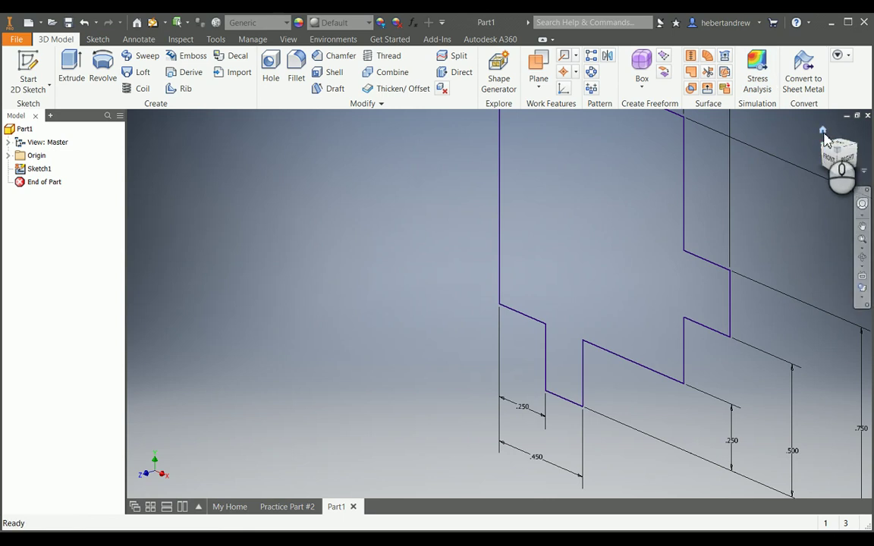
pyautogui.click(824, 133)
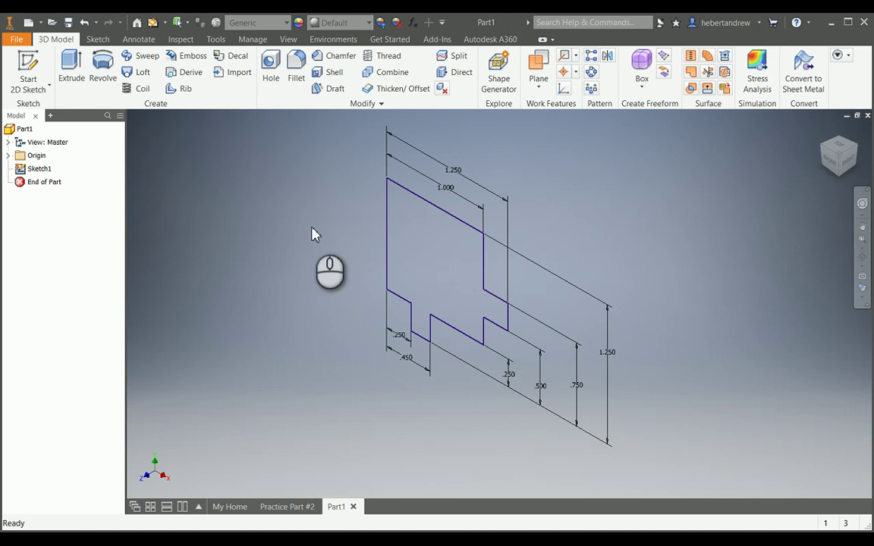
pyautogui.click(73, 73)
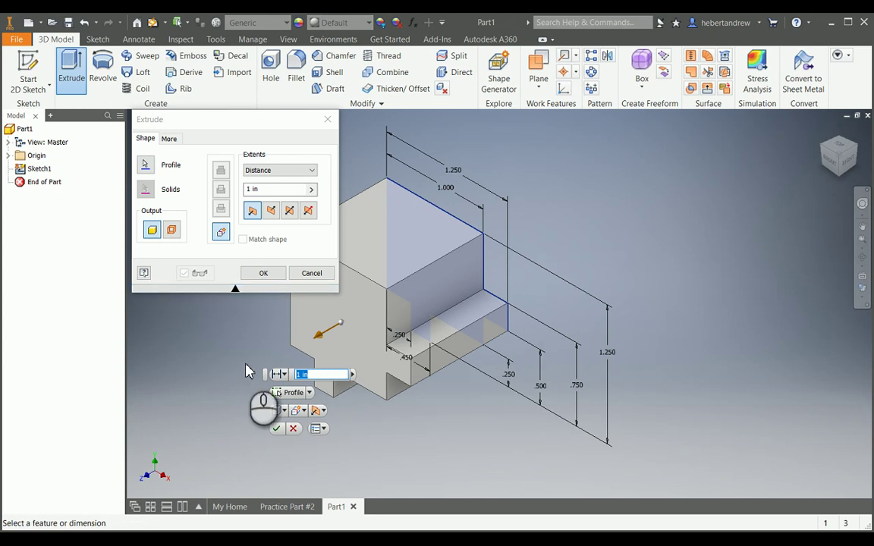
pyautogui.write('0.25')
pyautogui.press('Return')
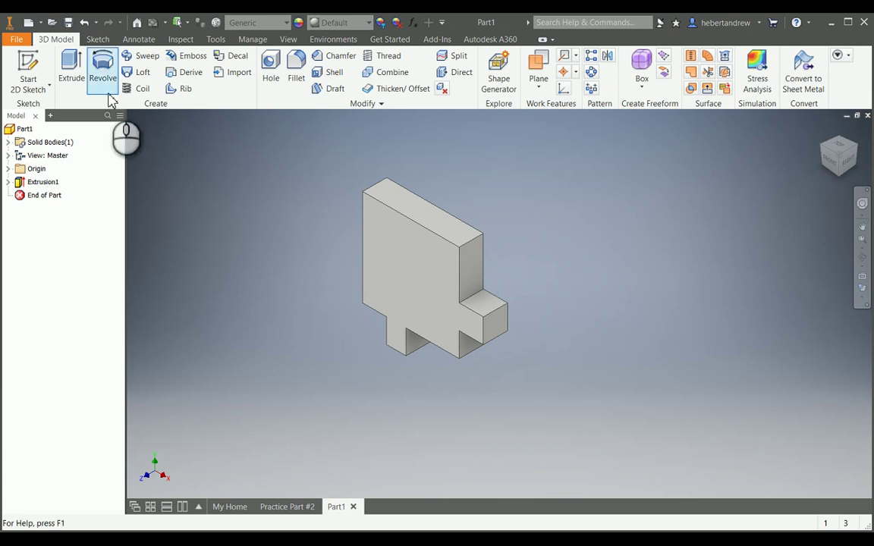
# - Start a sketch on the front face of the extruded body and project the face's full outline into it
pyautogui.click(37, 65)
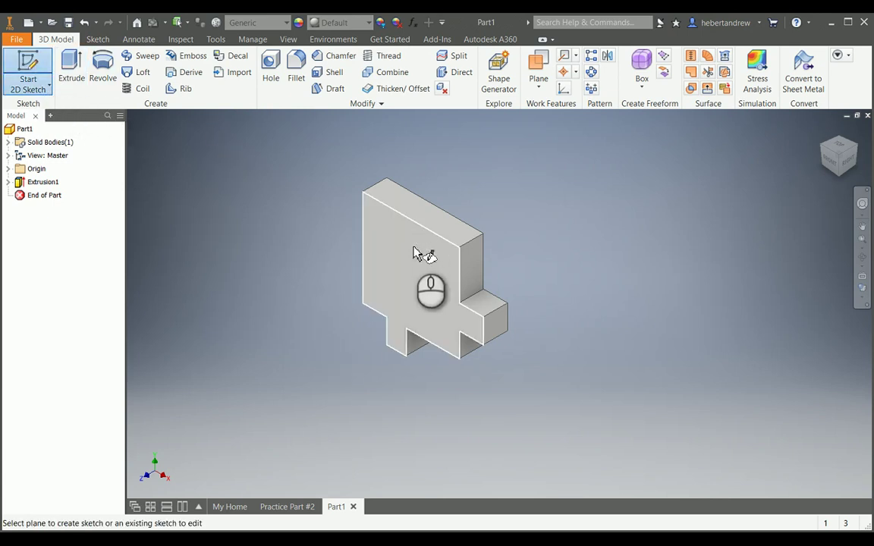
pyautogui.click(413, 253)
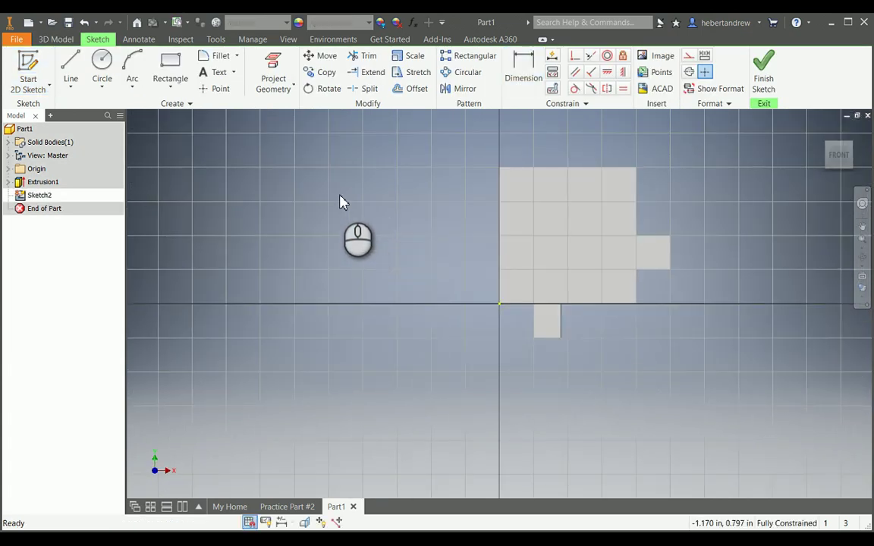
pyautogui.click(280, 70)
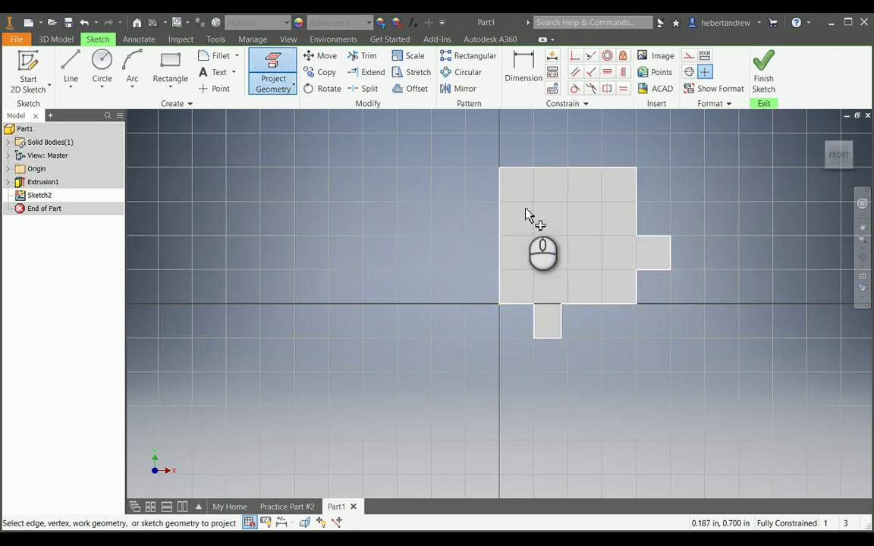
pyautogui.moveTo(544, 232)
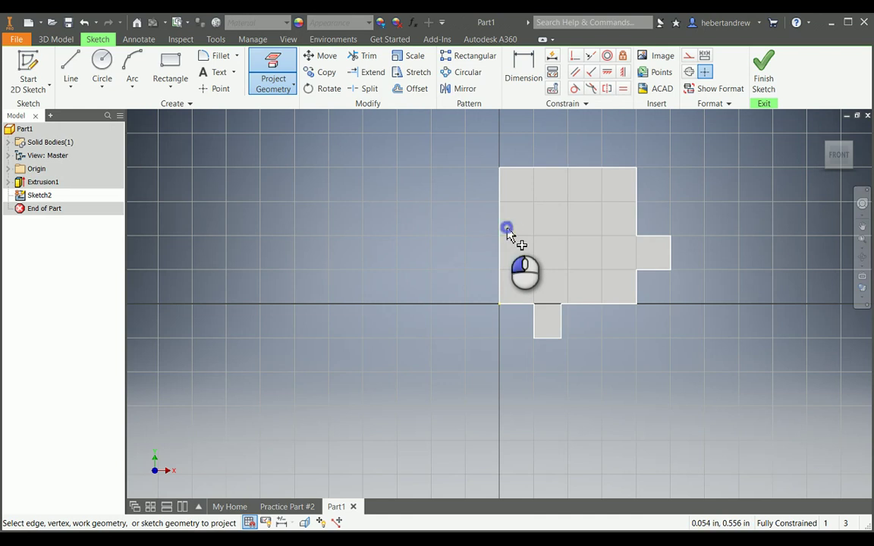
pyautogui.click(508, 234)
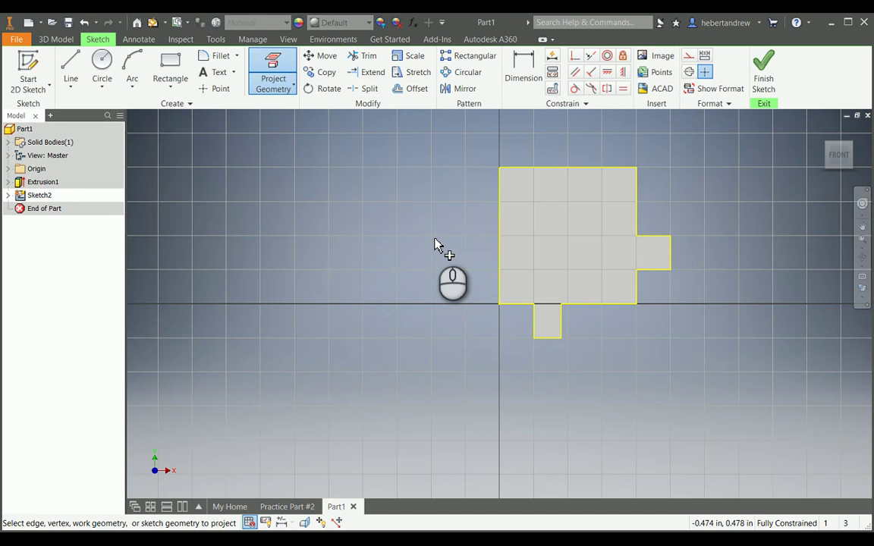
# - Draw a closed L-shaped profile joining the bottom and right tabs, 0.75 in tall with 0.2 in and 0.25 in wide legs, and finish the sketch
pyautogui.click(70, 64)
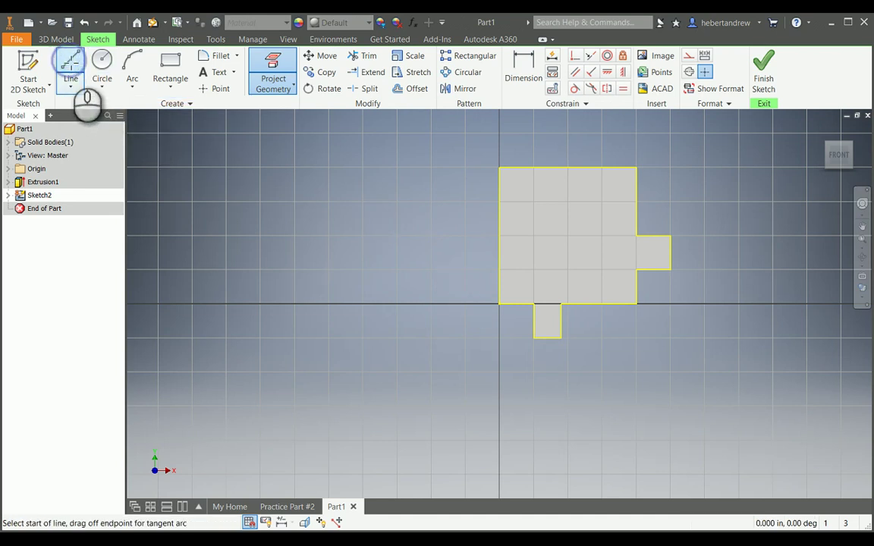
pyautogui.click(534, 303)
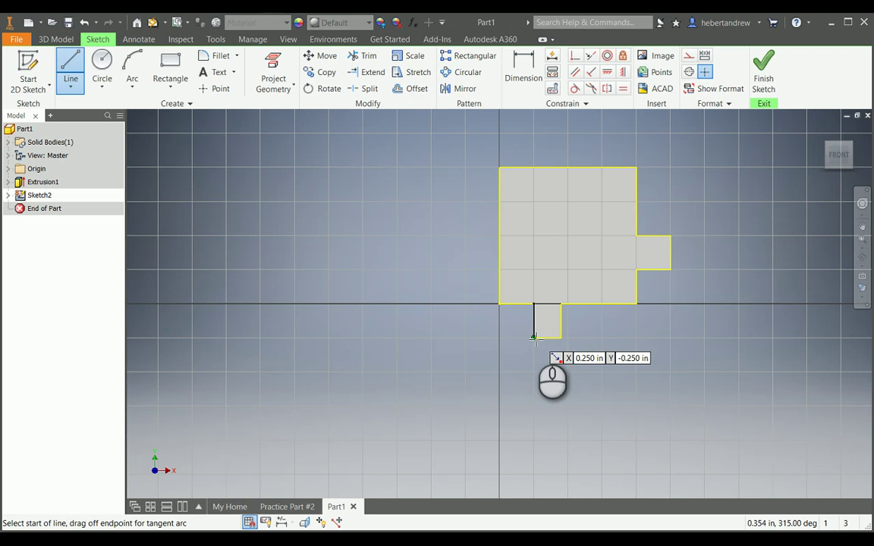
pyautogui.click(535, 339)
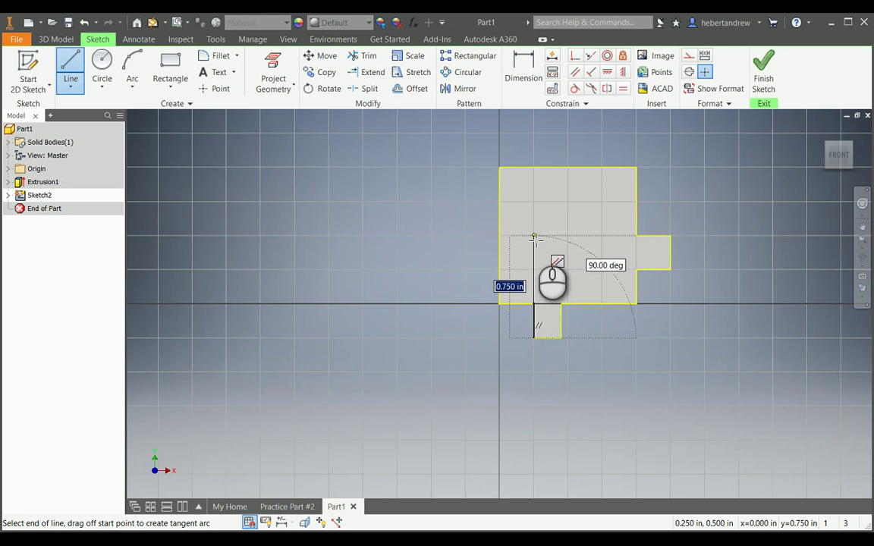
pyautogui.click(534, 237)
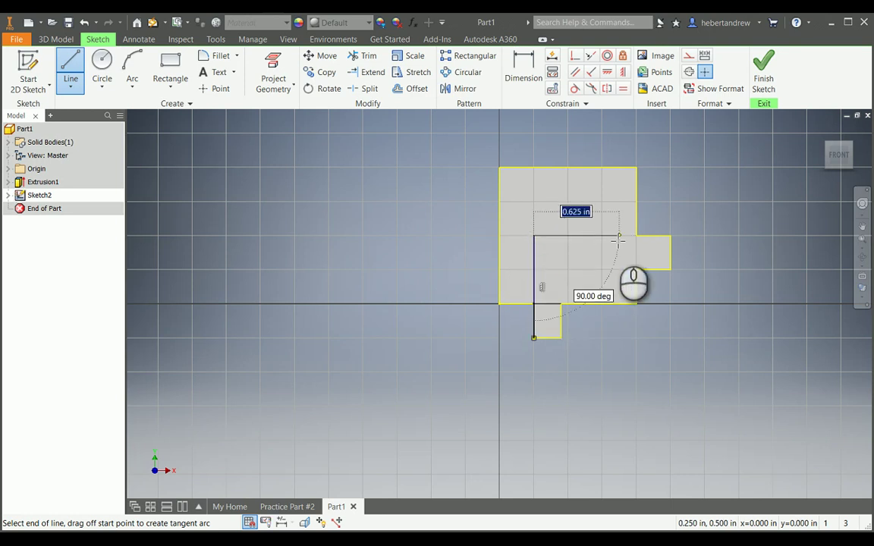
pyautogui.click(670, 237)
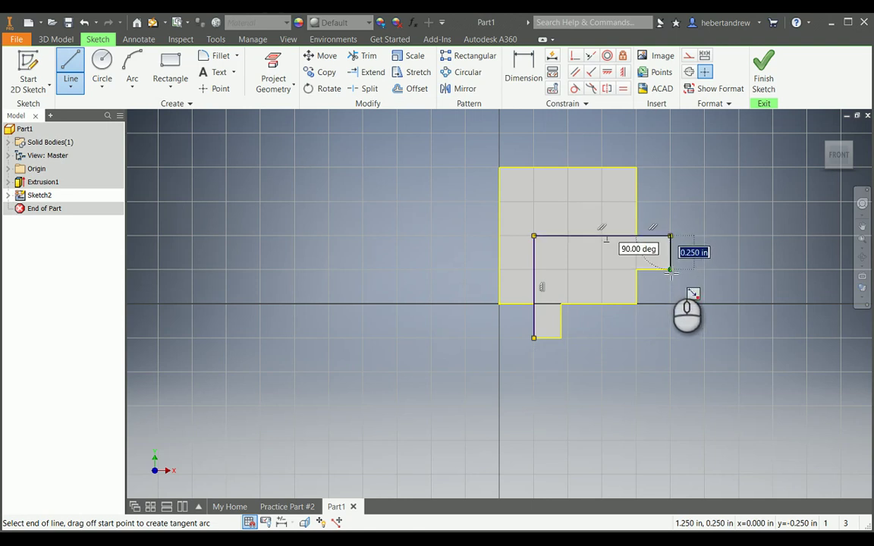
pyautogui.click(670, 271)
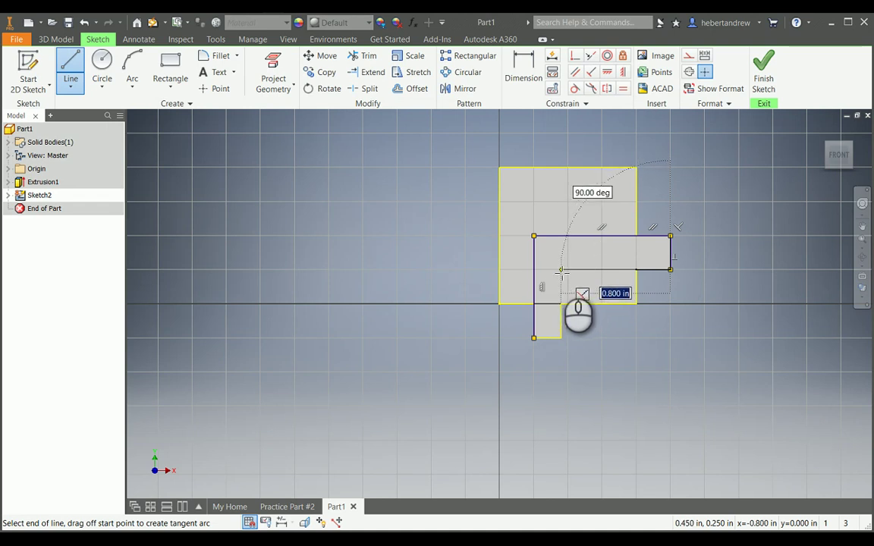
pyautogui.click(561, 269)
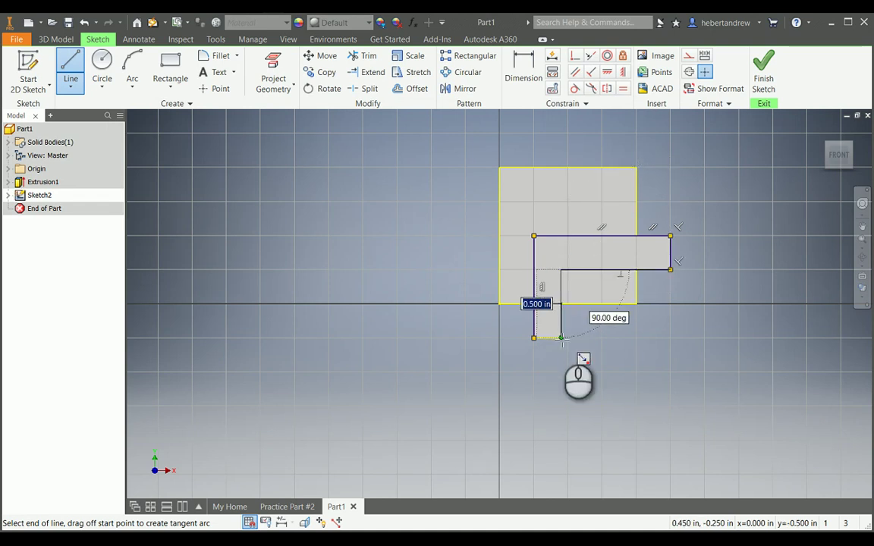
pyautogui.click(562, 338)
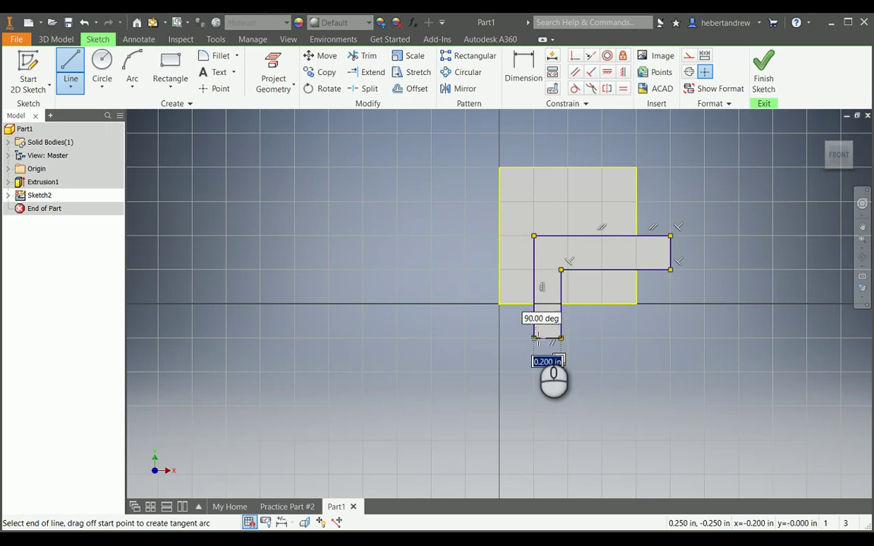
pyautogui.click(534, 338)
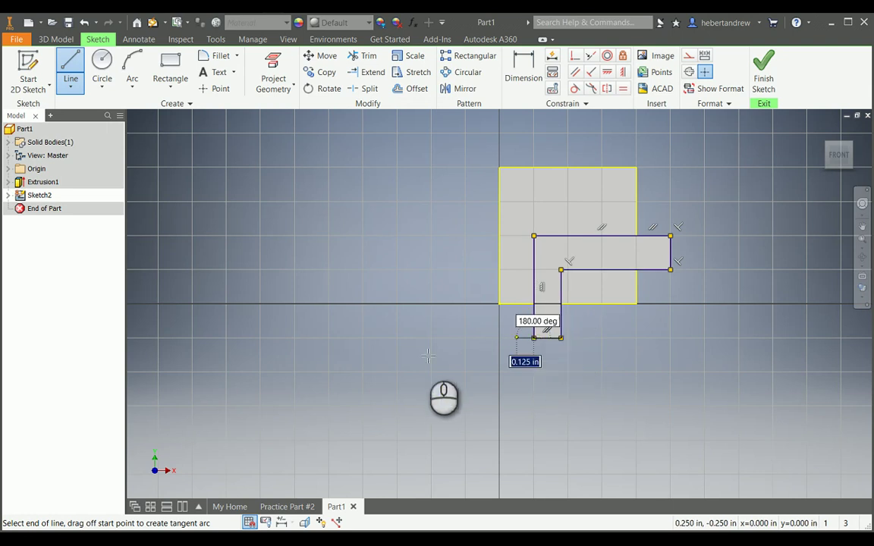
pyautogui.click(773, 69)
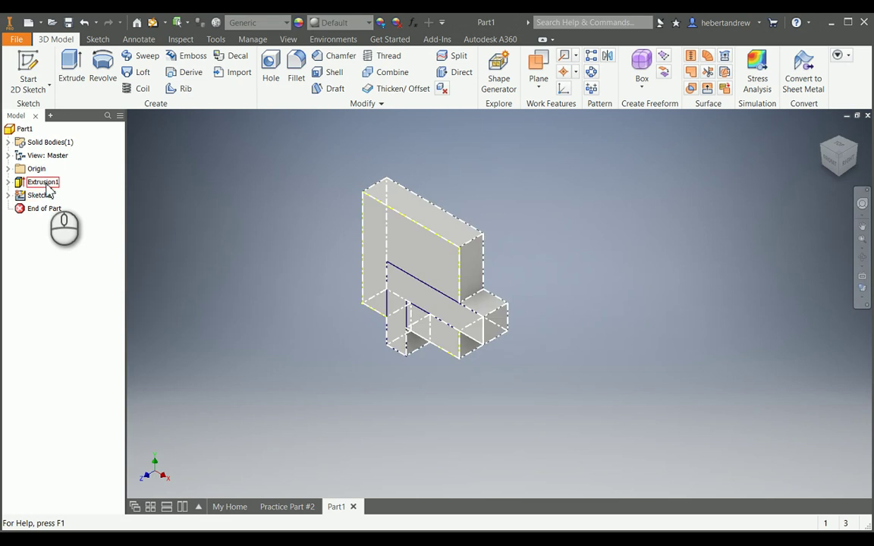
# - Extrude the L-shaped profile 0.25 in outward from the front face, joined to the body
pyautogui.click(9, 182)
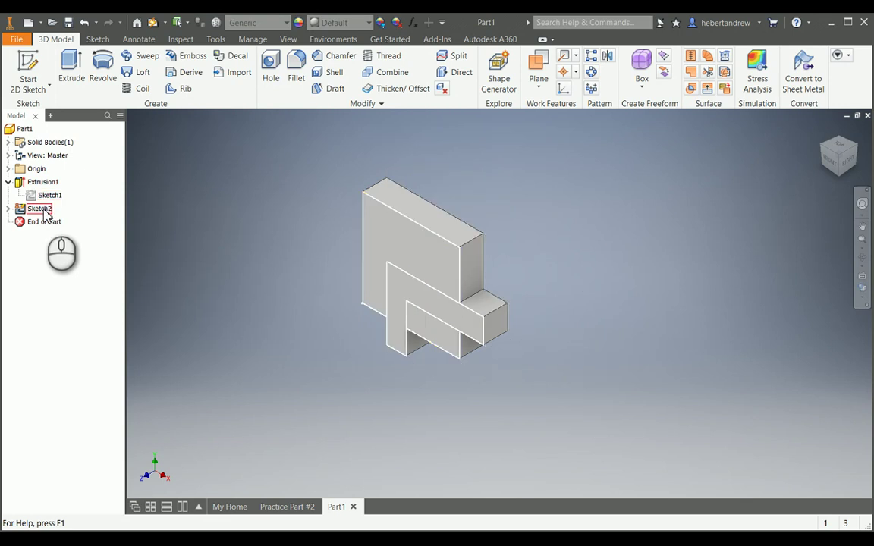
pyautogui.click(45, 214)
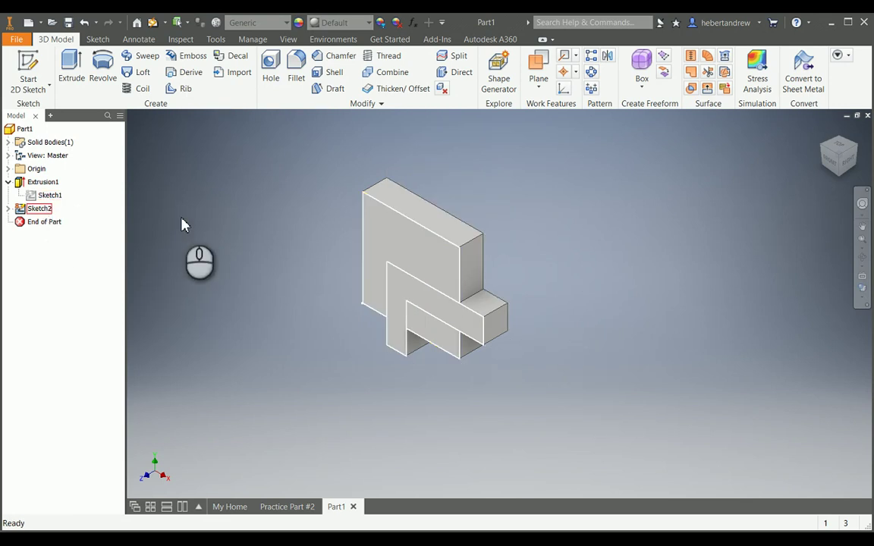
pyautogui.click(76, 68)
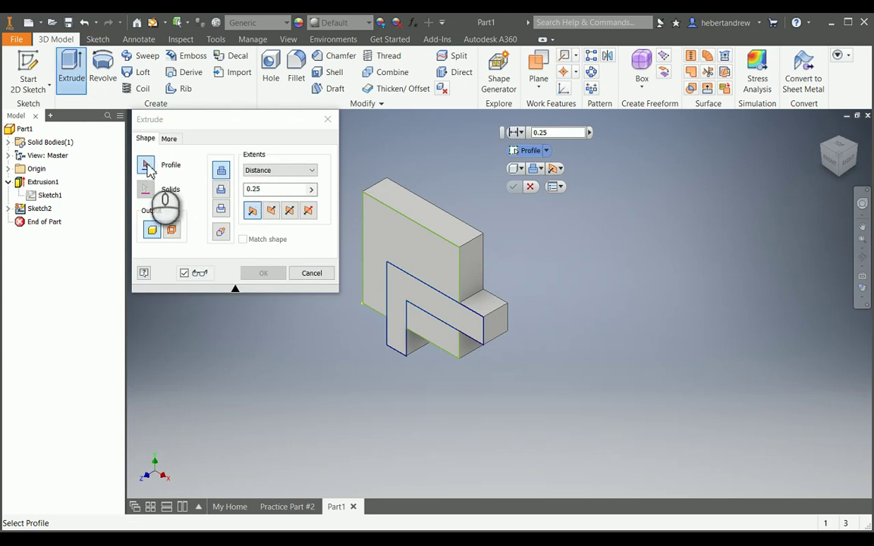
pyautogui.click(147, 168)
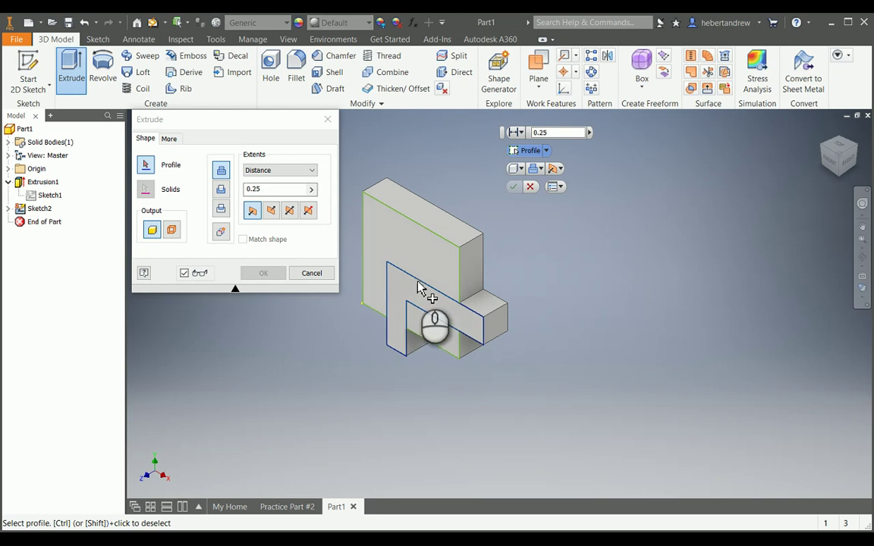
pyautogui.scroll(2, 422, 291)
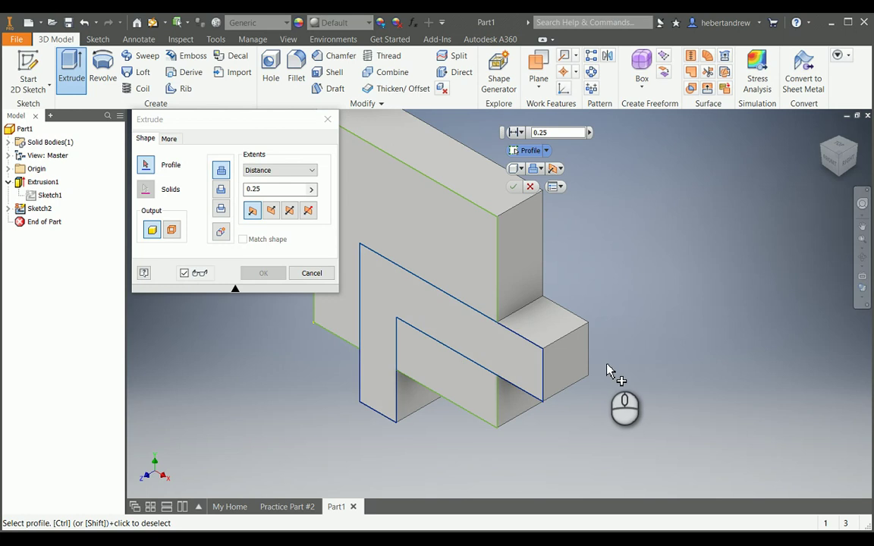
pyautogui.click(535, 366)
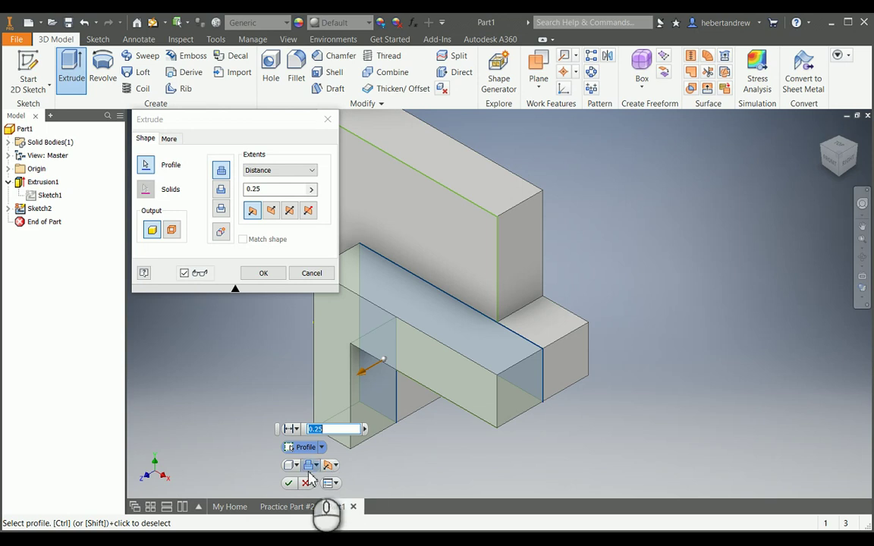
pyautogui.click(291, 484)
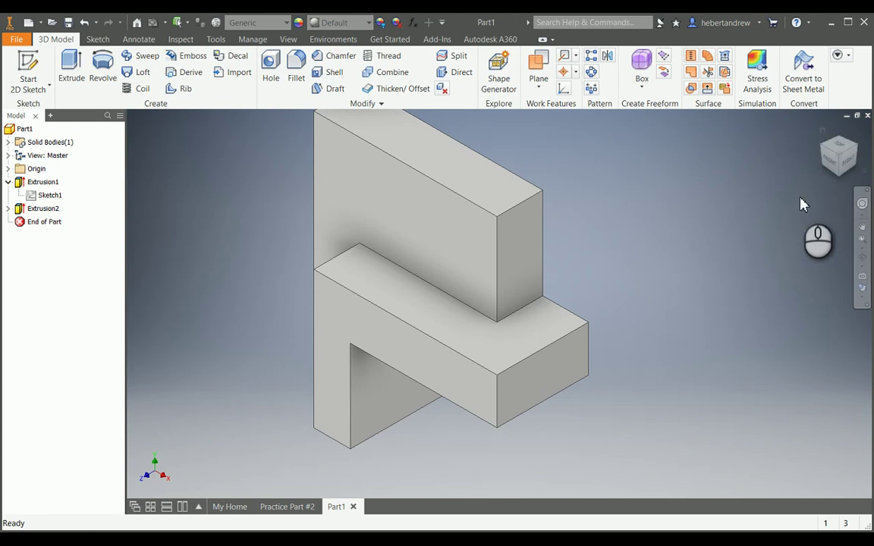
# - Examine the part in the front, top and right views and return to the home view
pyautogui.click(824, 134)
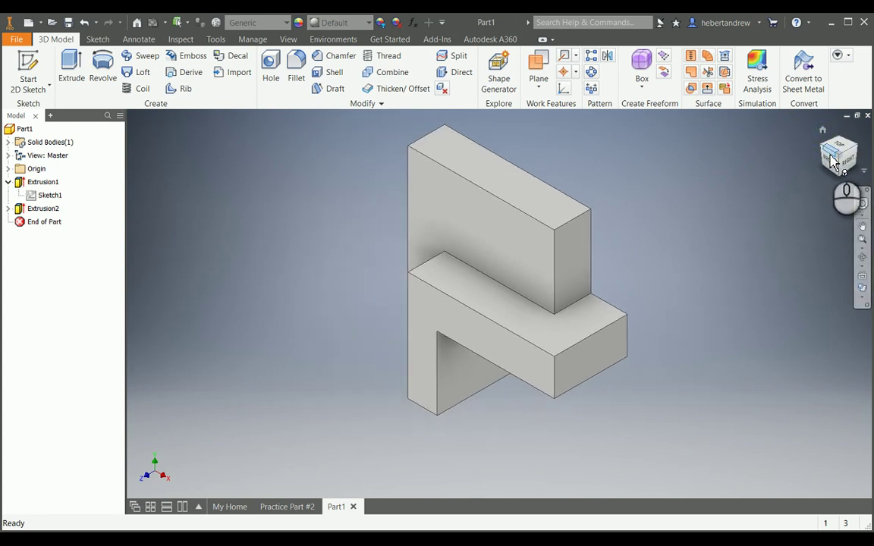
pyautogui.click(835, 159)
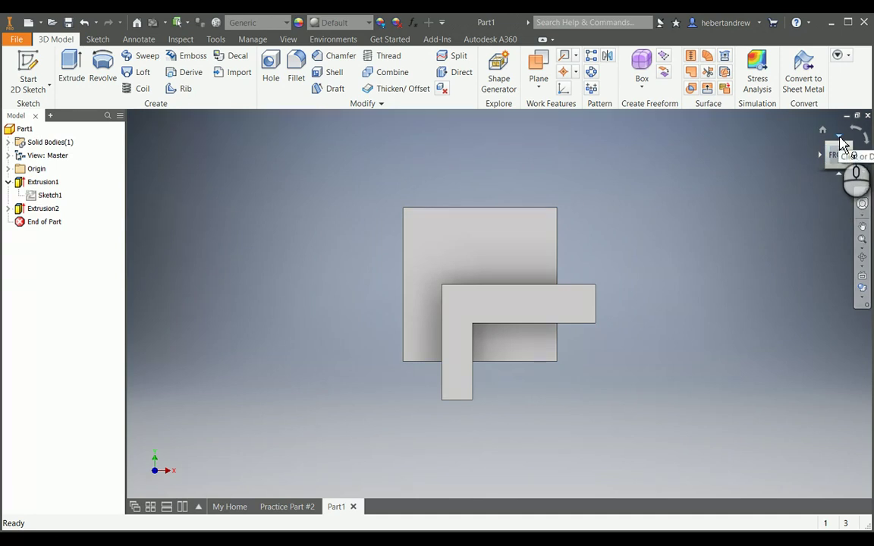
pyautogui.click(841, 143)
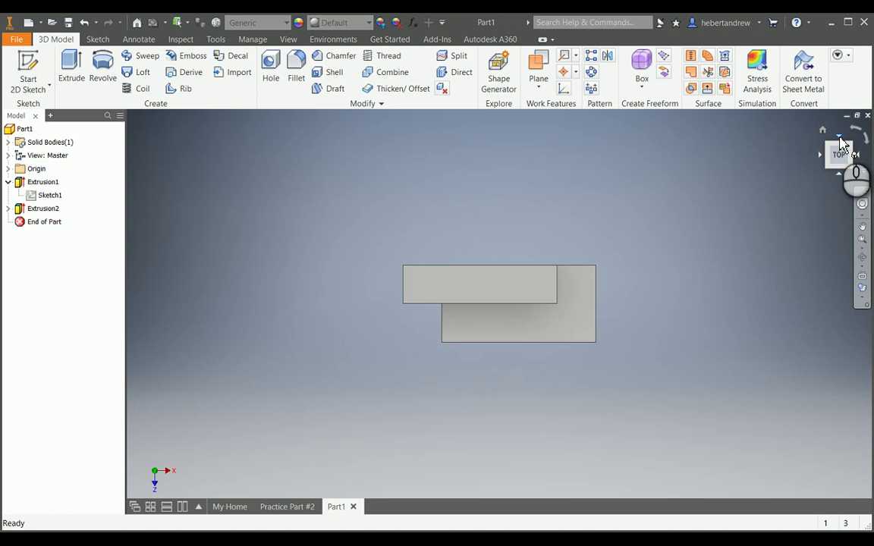
pyautogui.click(842, 179)
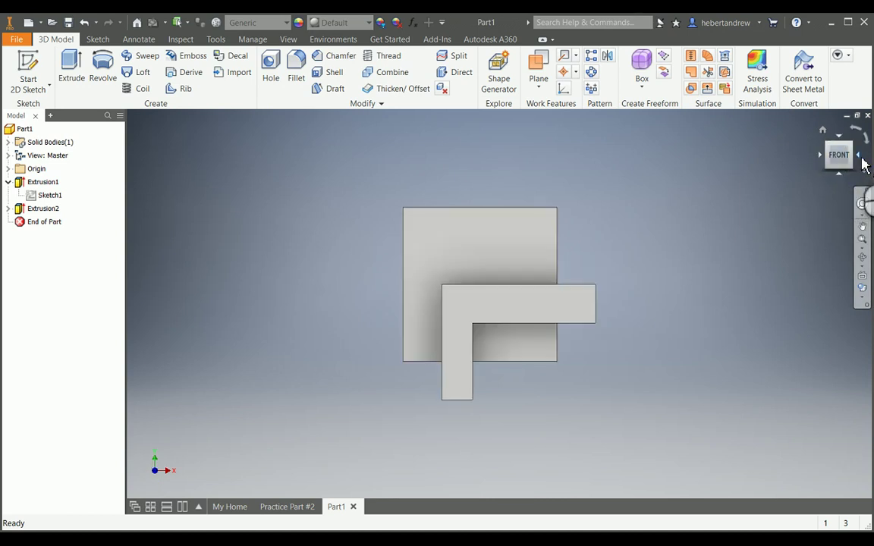
pyautogui.click(860, 158)
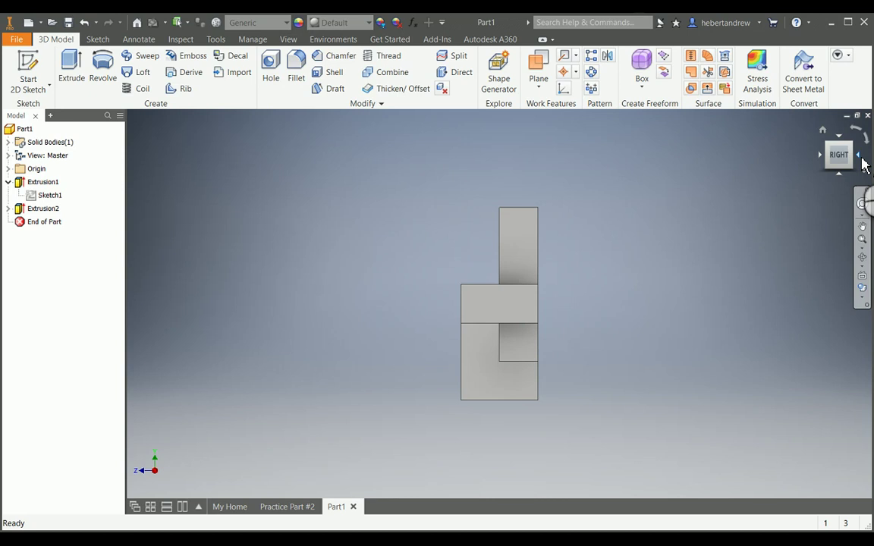
pyautogui.click(824, 132)
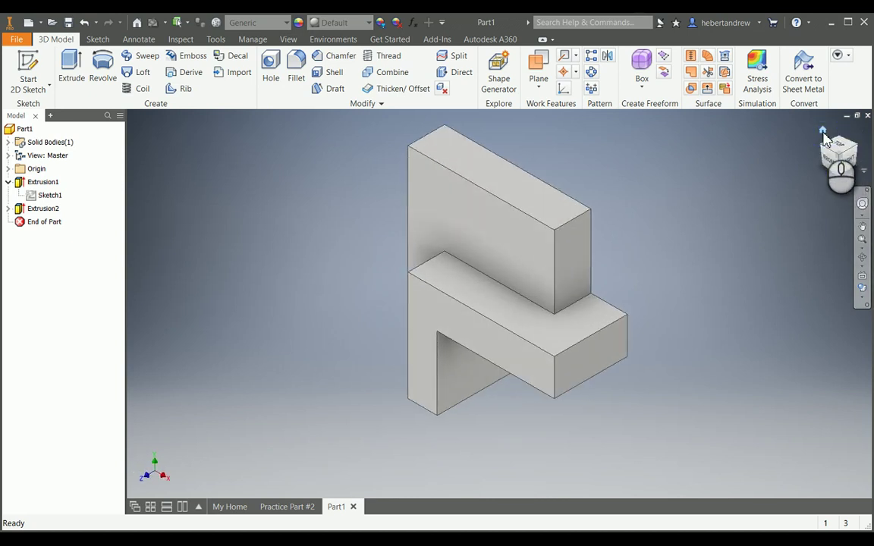